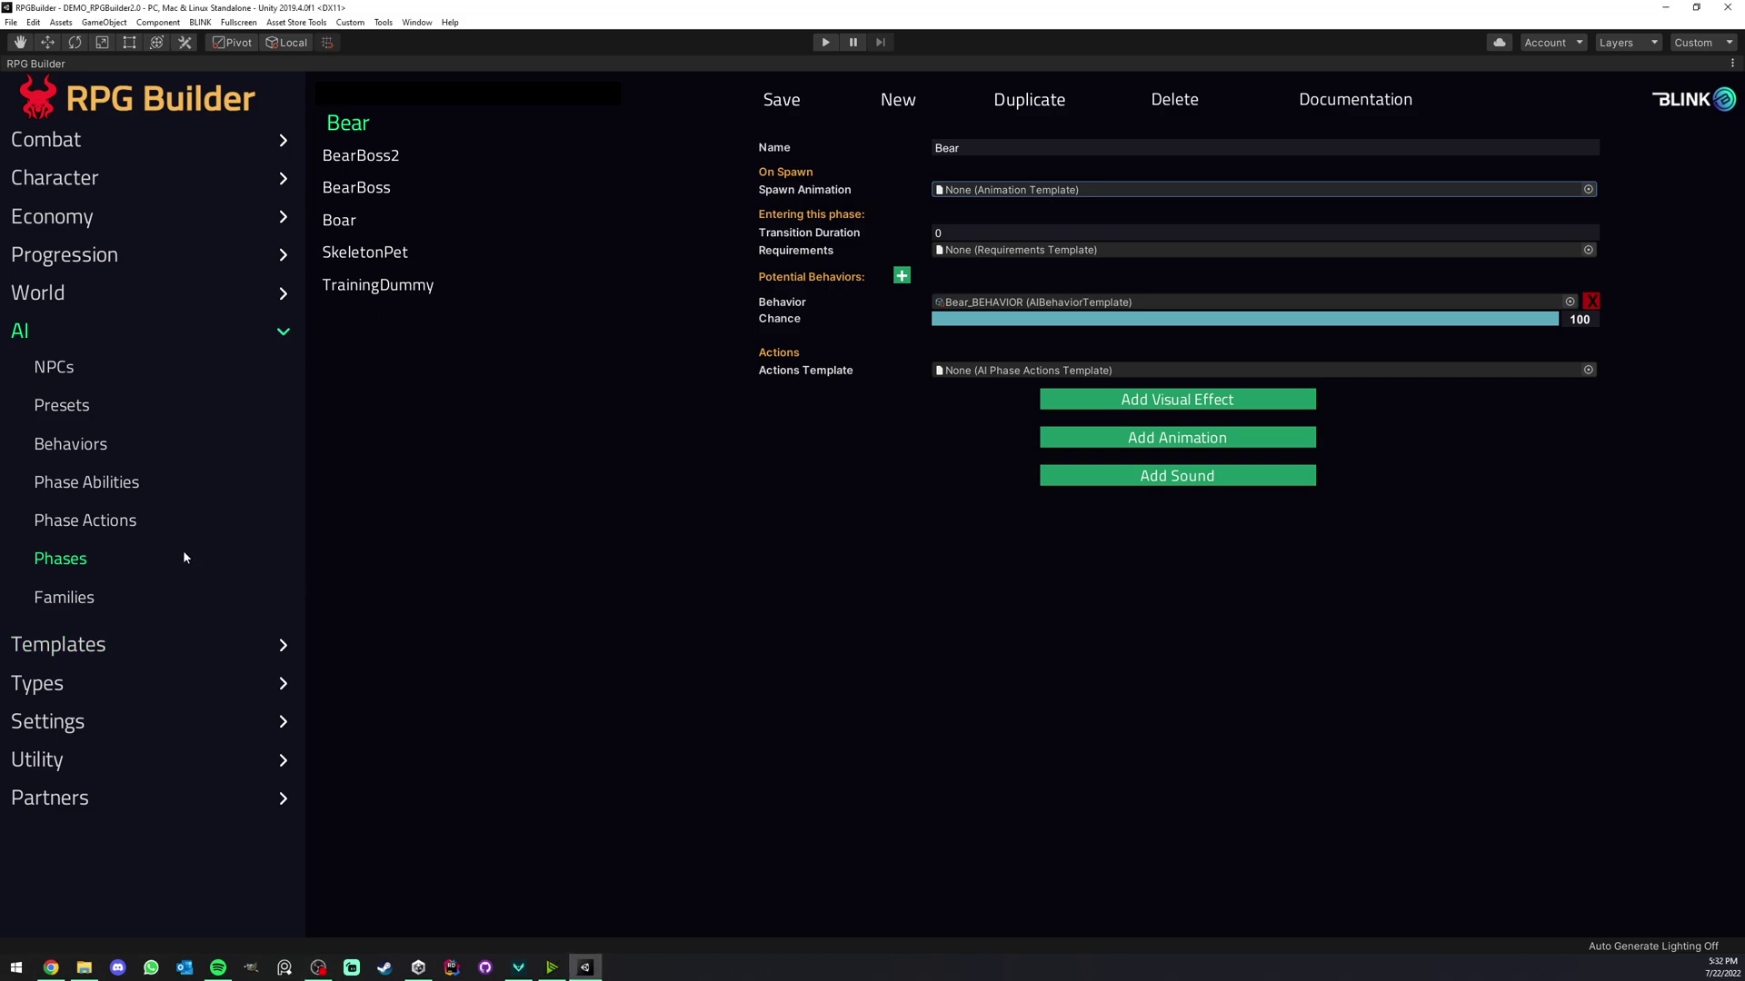
# Select the Bear NPC and add three empty Phase & NPC Preset slots below its Bear phase
pyautogui.click(83, 374)
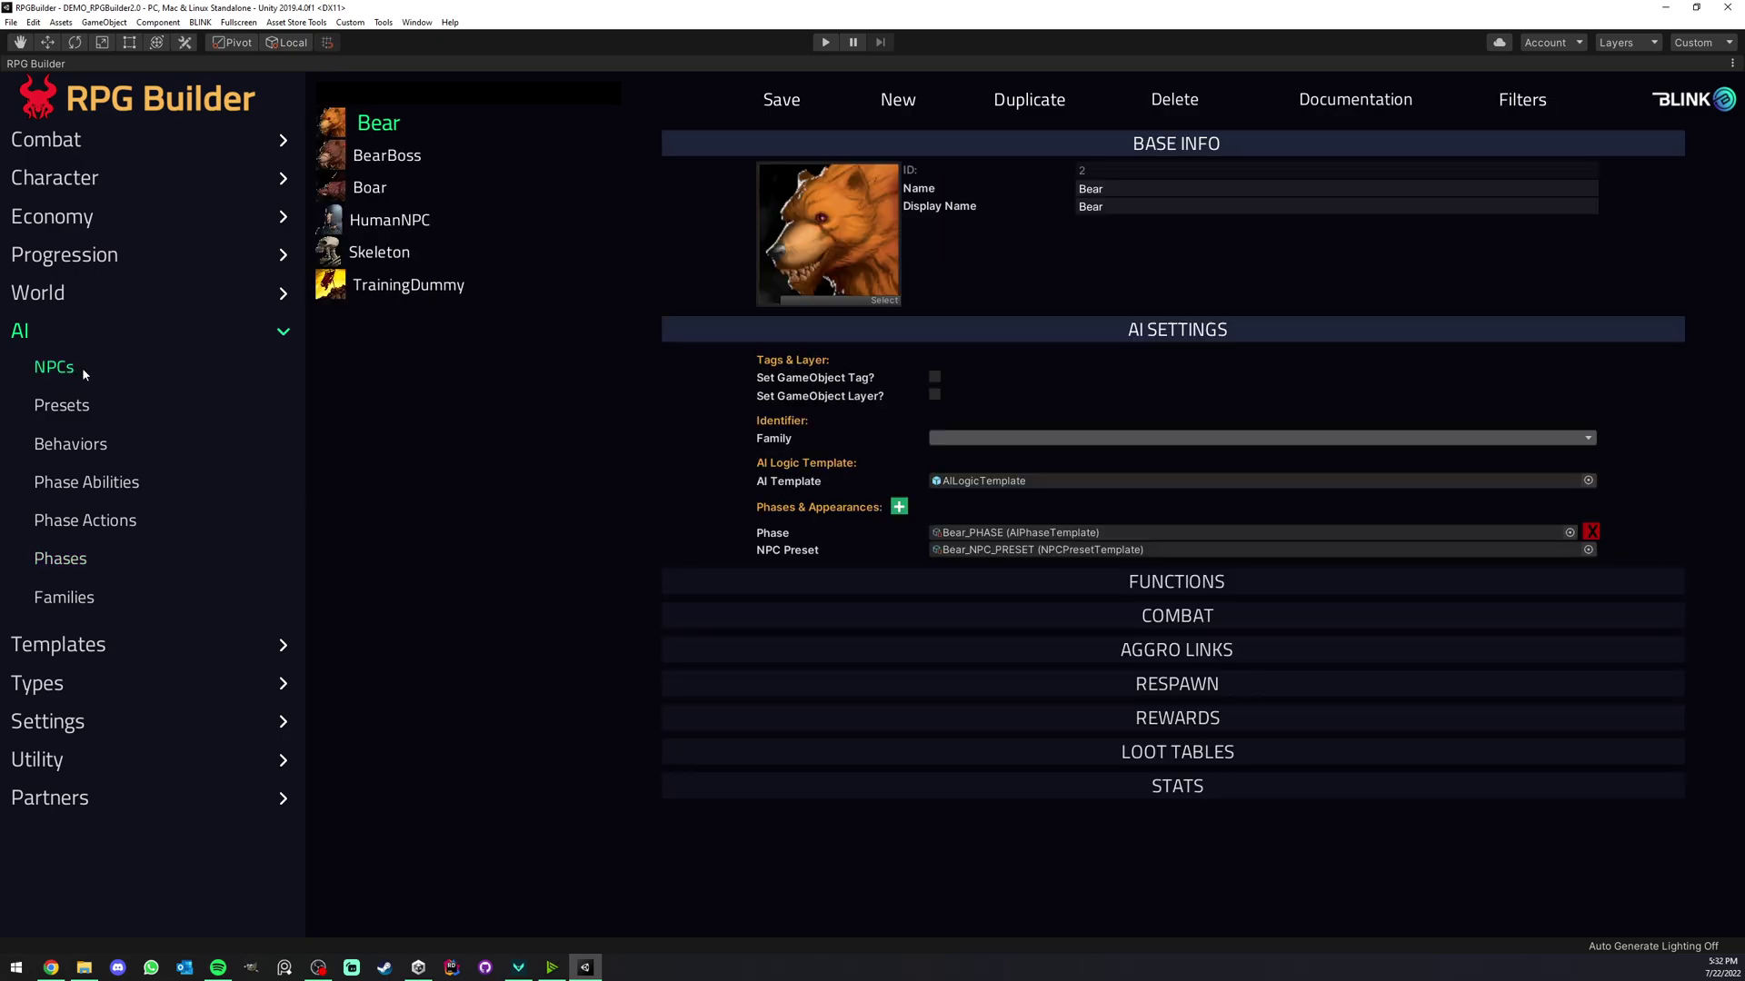
pyautogui.click(899, 507)
pyautogui.click(899, 507)
pyautogui.click(899, 507)
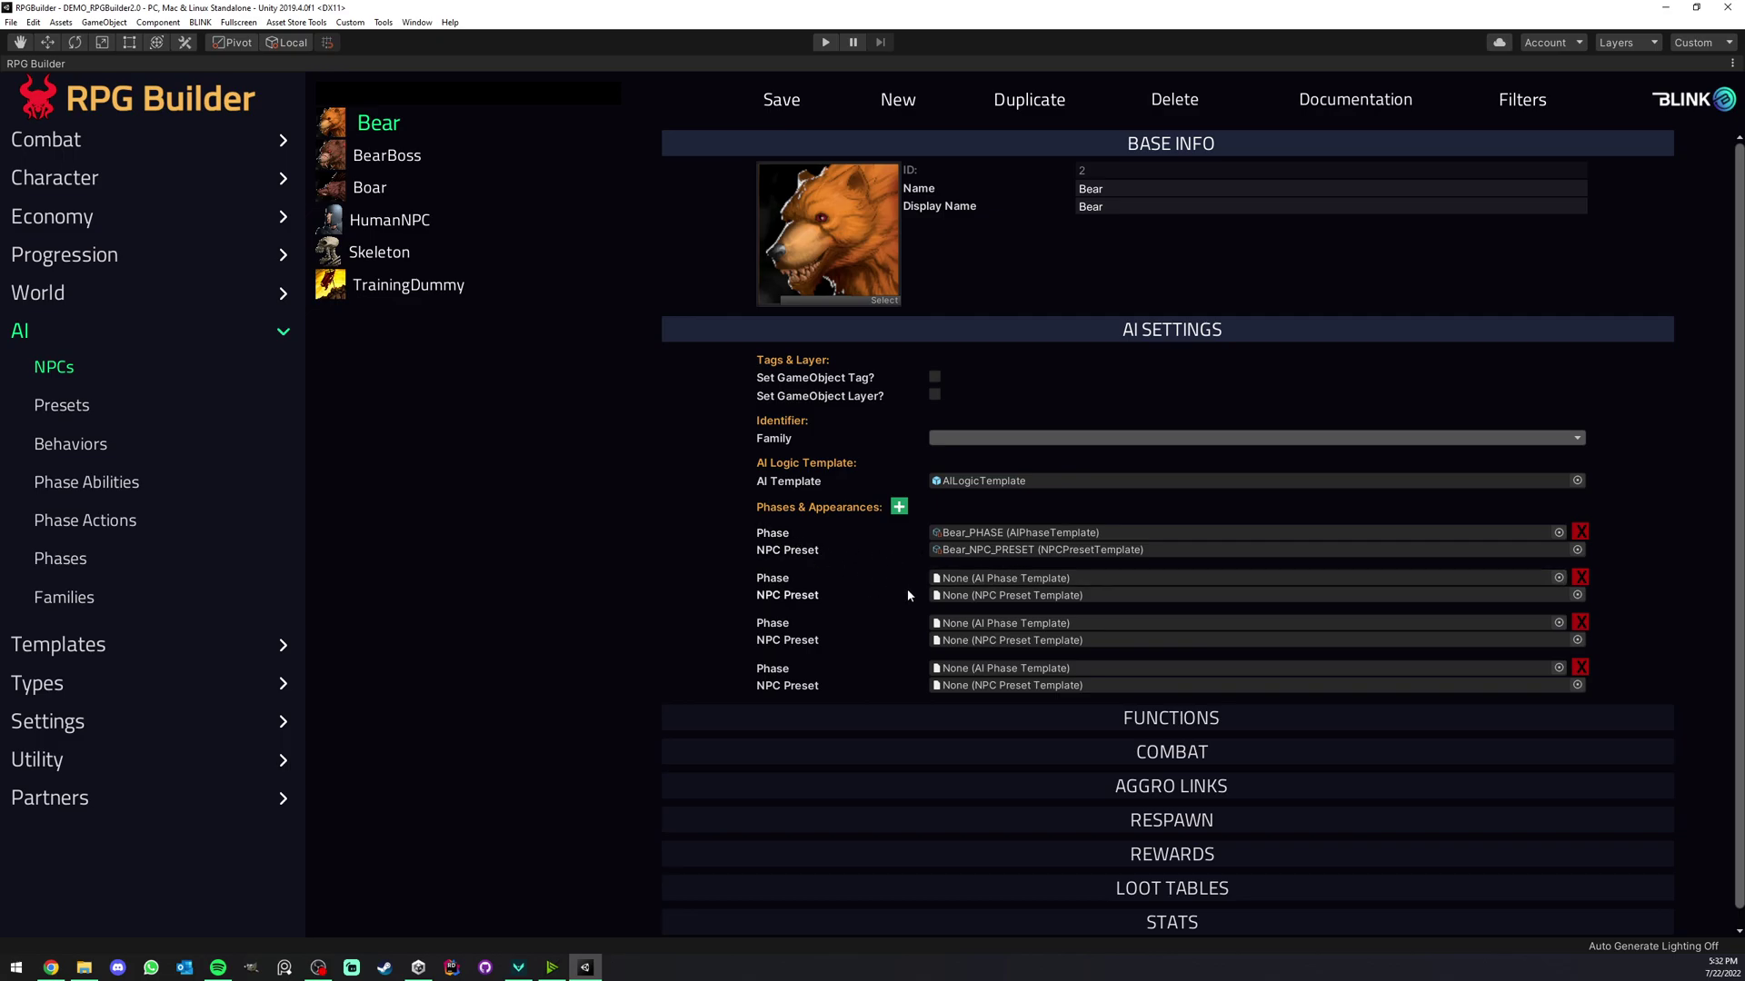
# Open the Bear phase and browse the Spawn Animation templates without assigning one
pyautogui.click(68, 558)
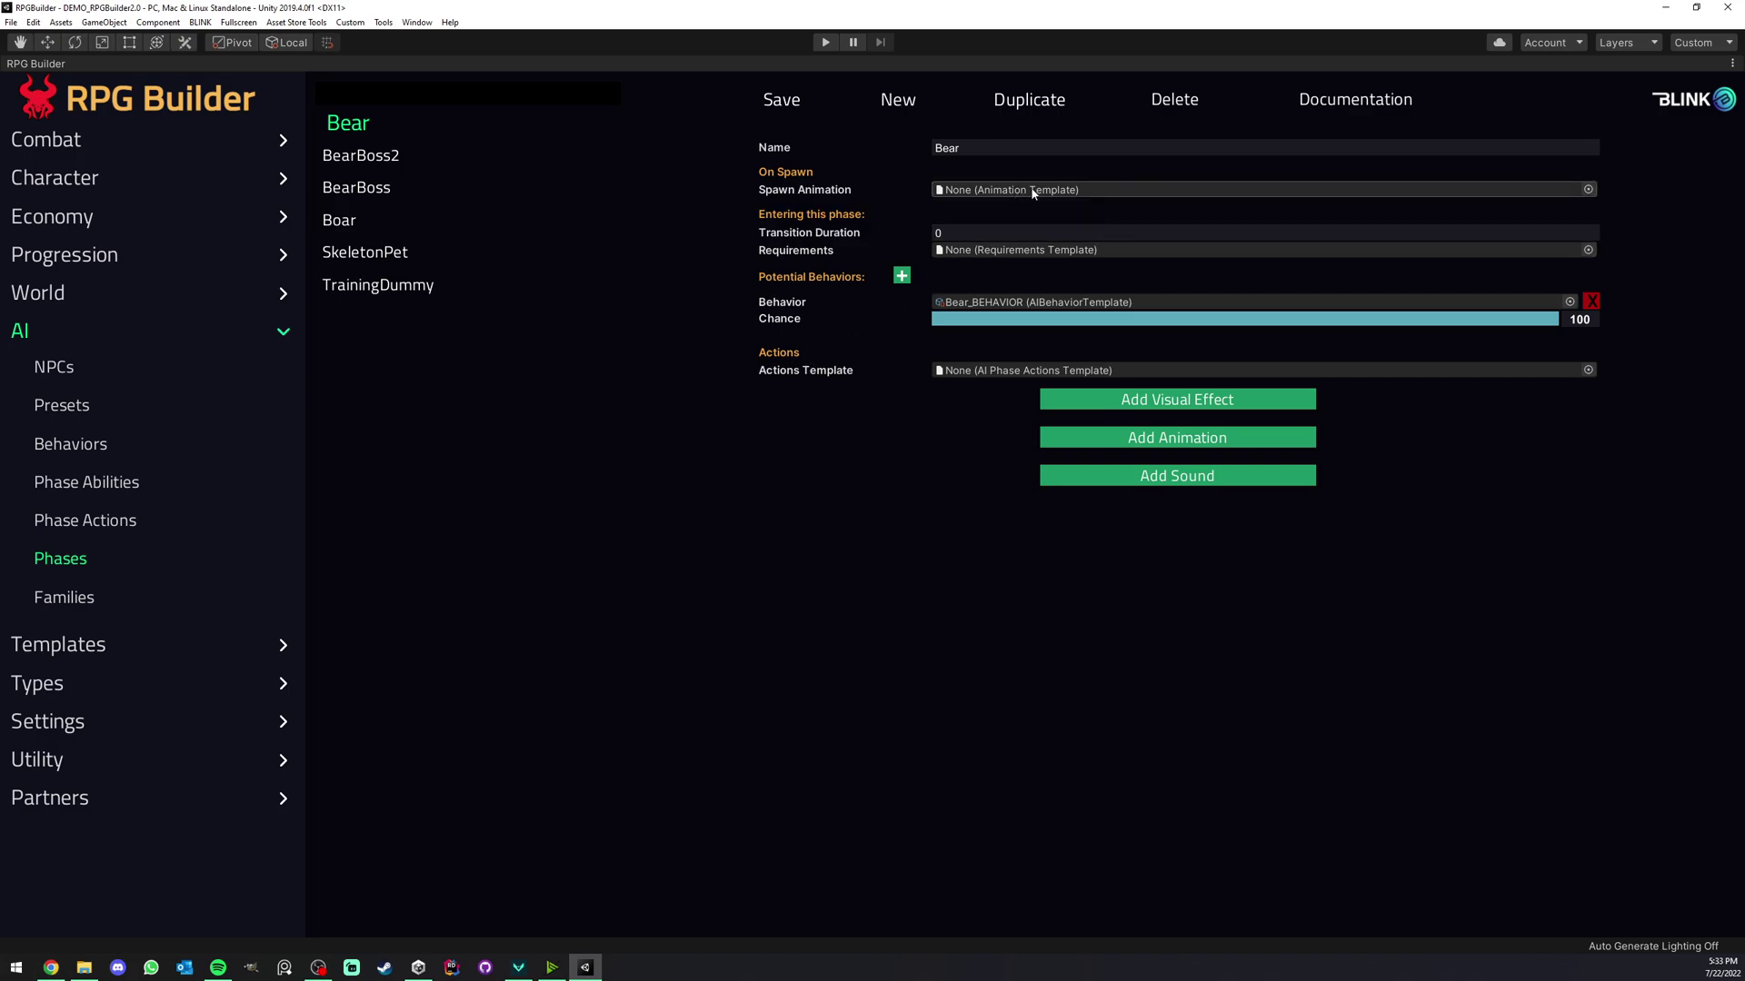
pyautogui.click(1588, 189)
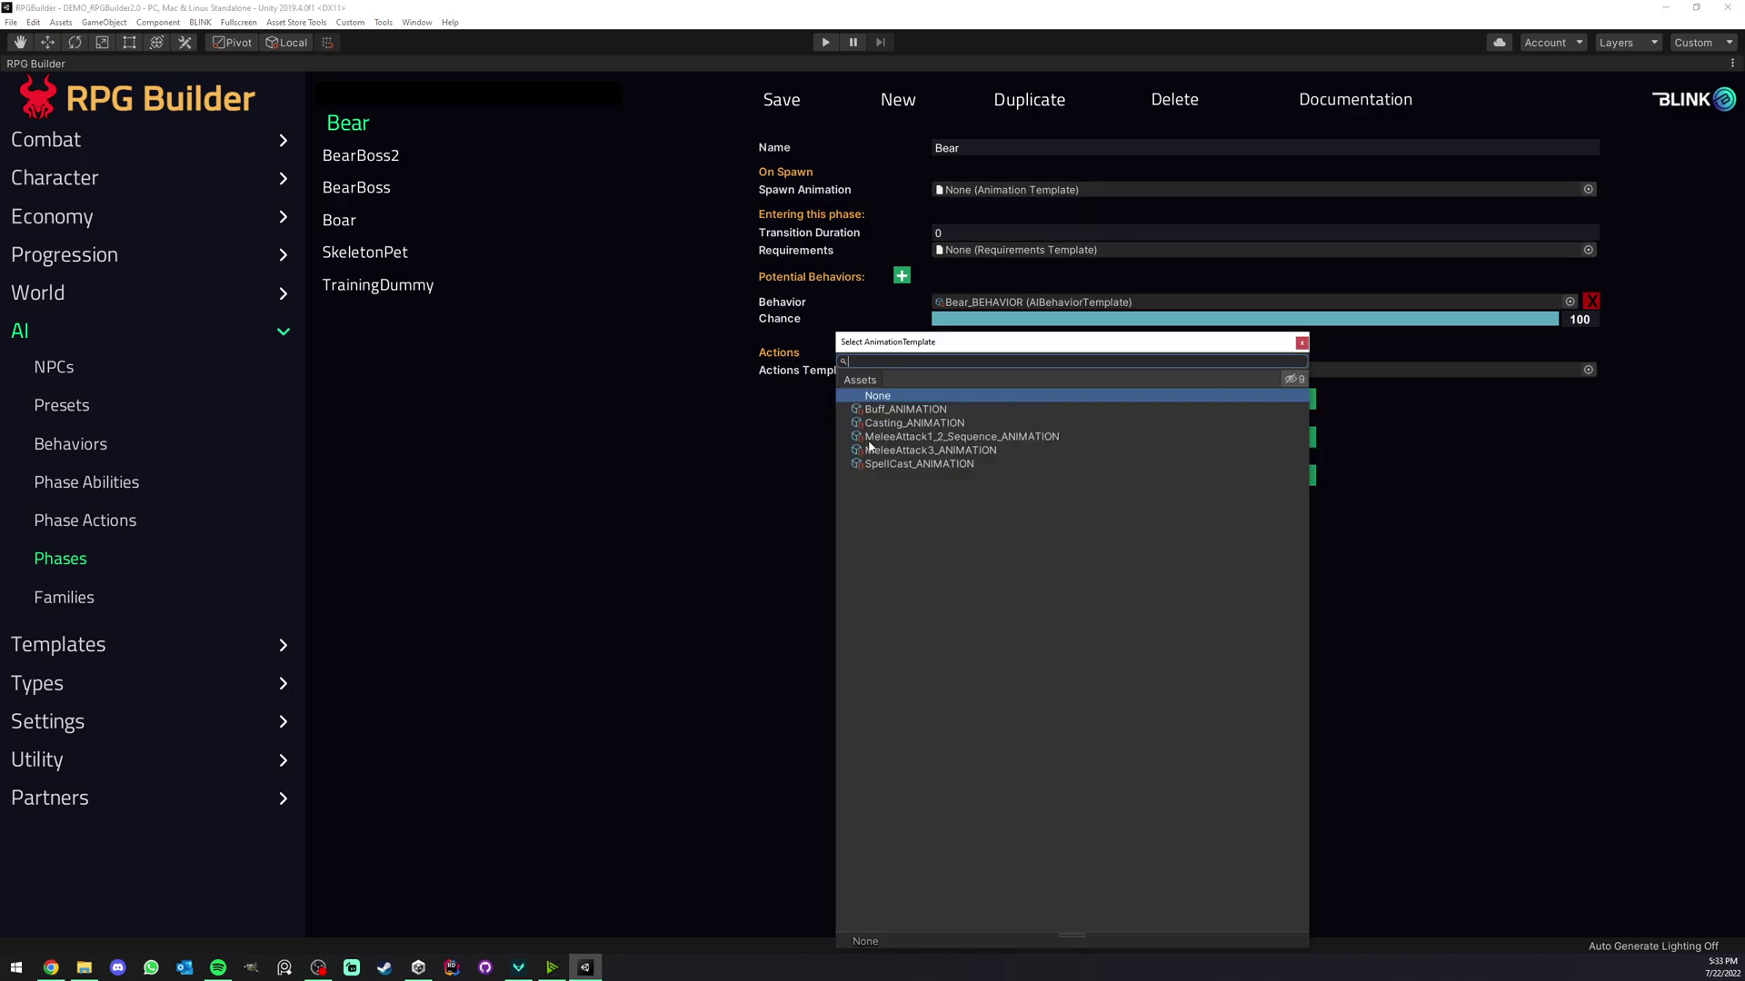
pyautogui.click(736, 505)
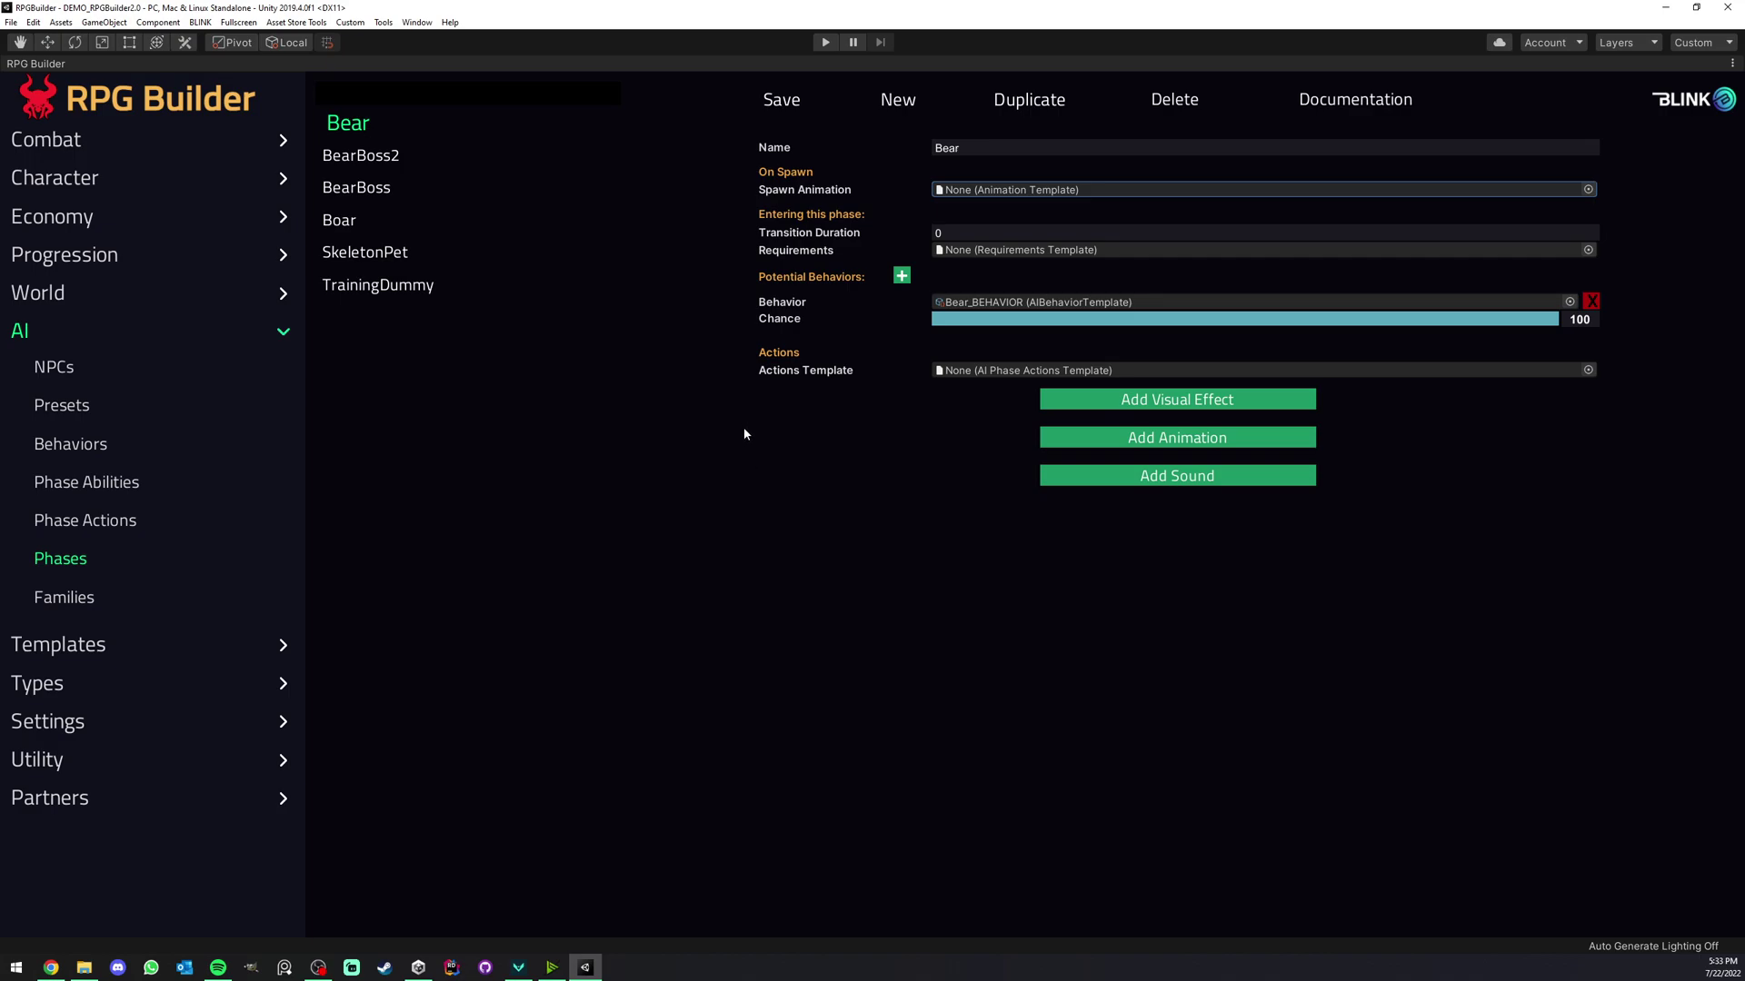
# Change the Bear phase's Transition Duration from 0 to 2
pyautogui.click(959, 230)
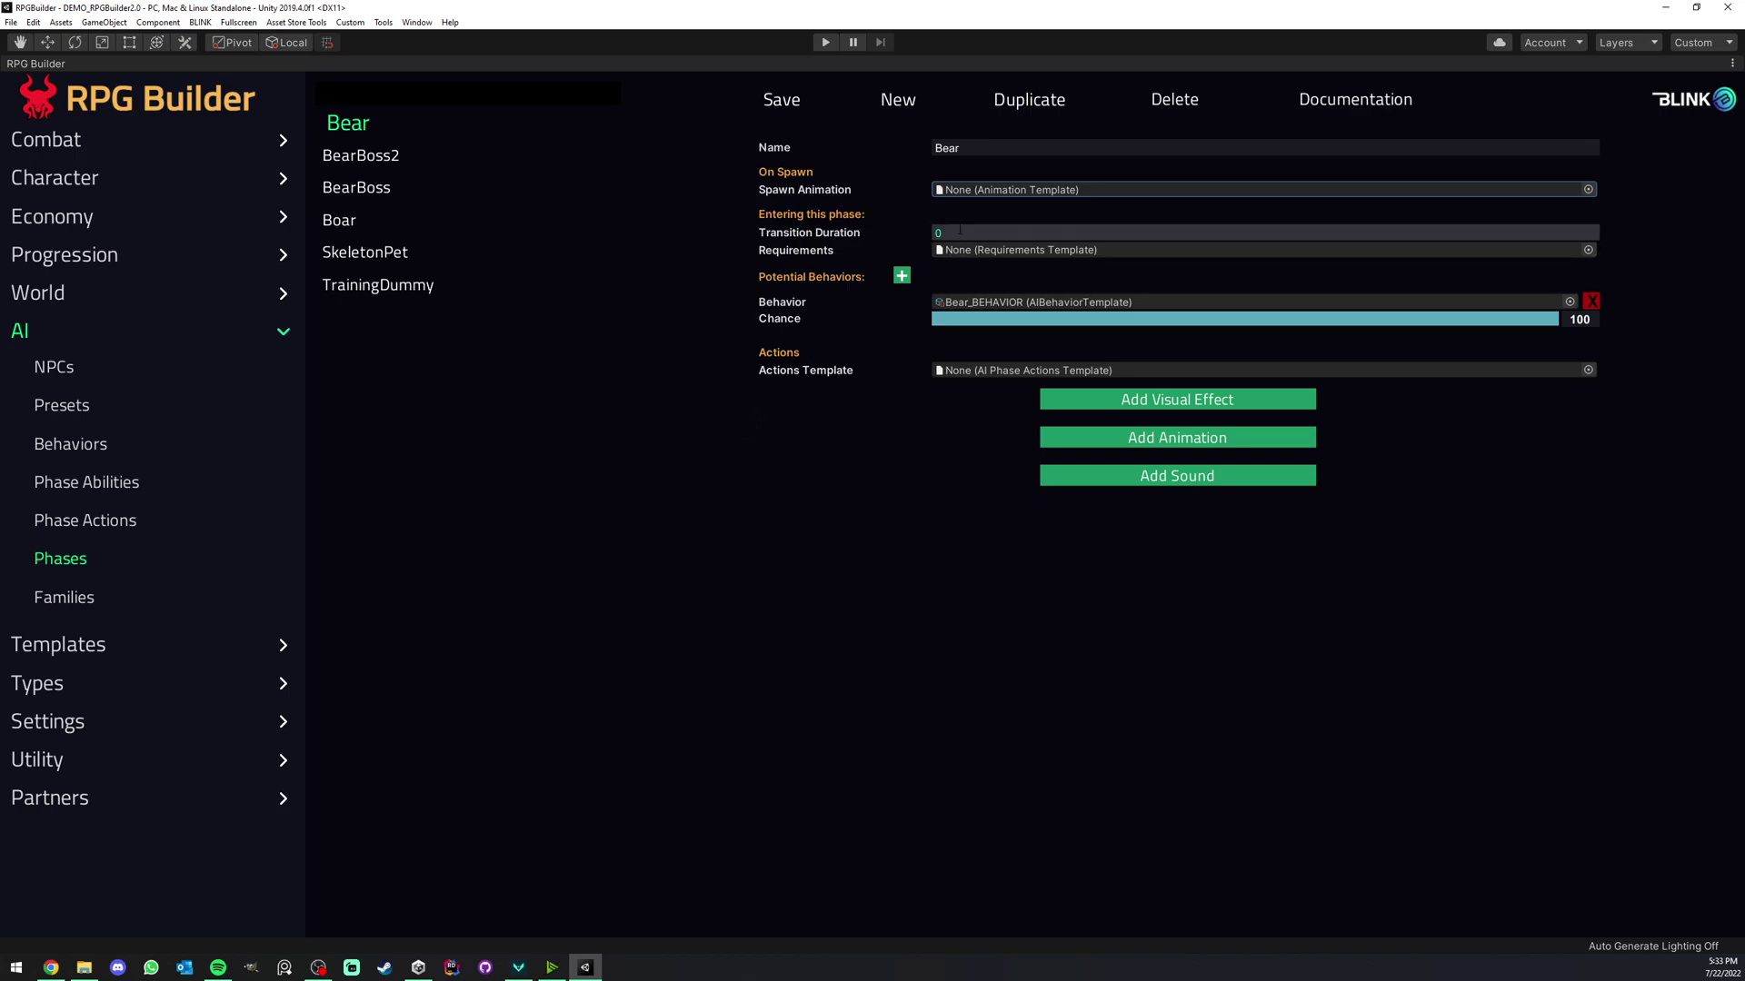
pyautogui.click(960, 229)
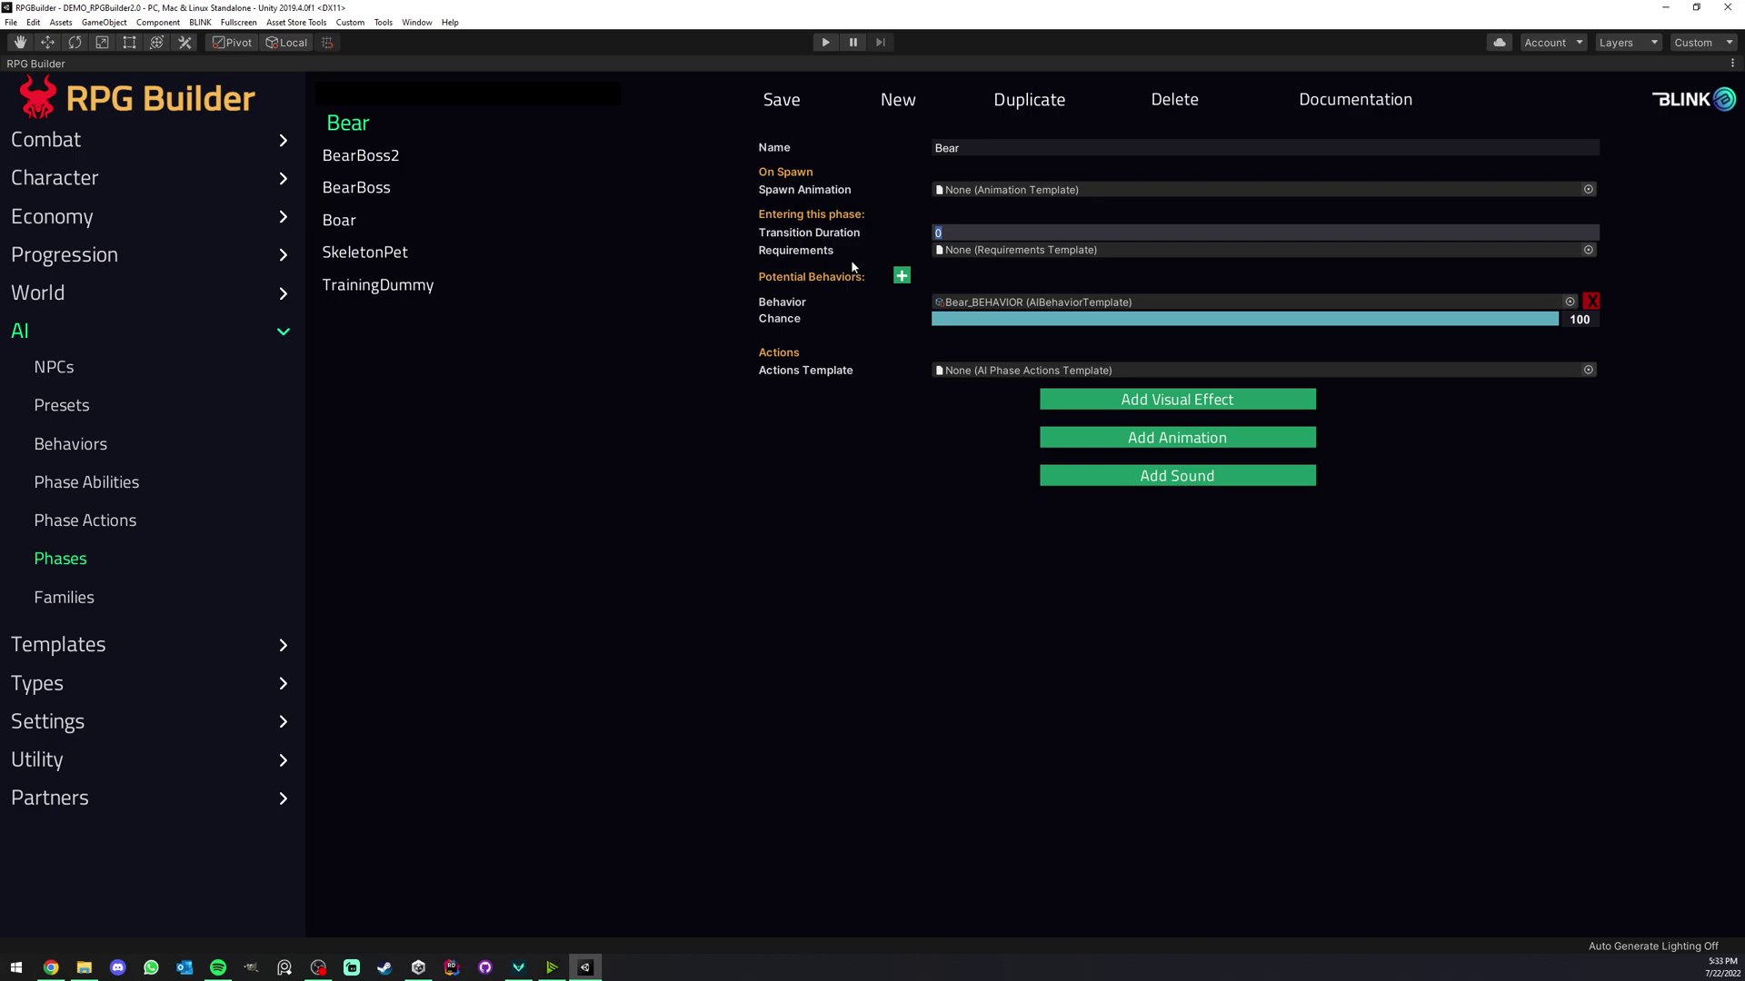
pyautogui.click(970, 227)
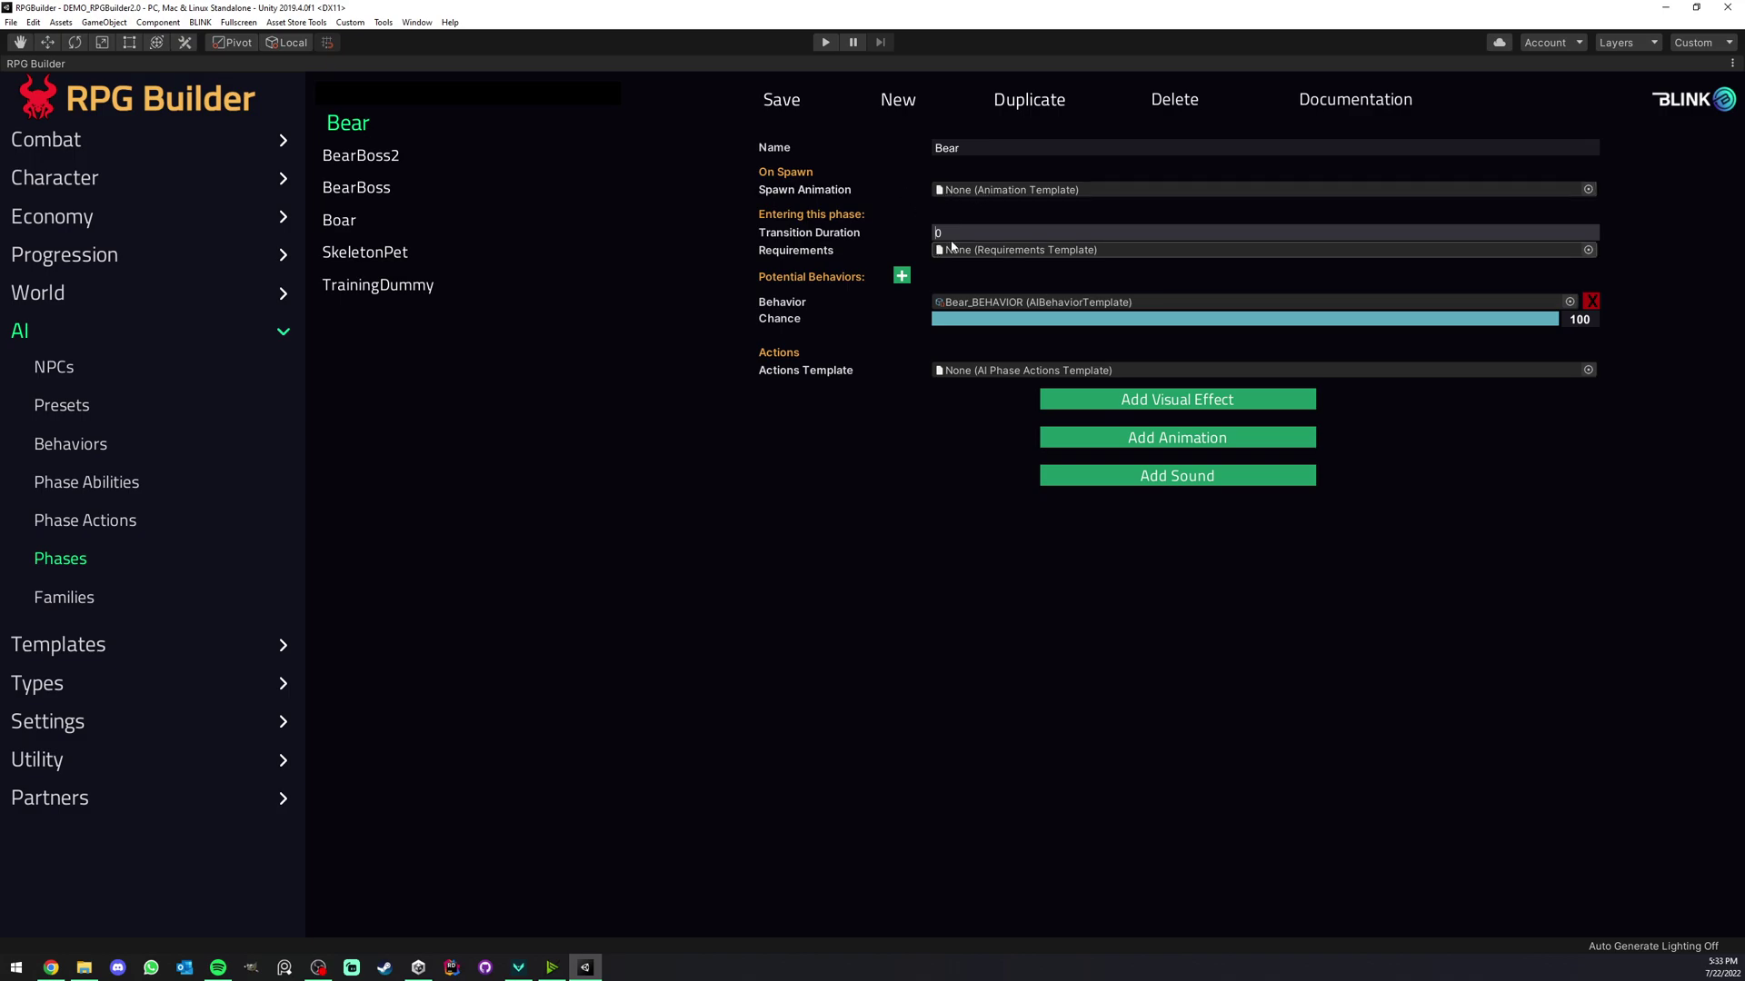
pyautogui.write('2')
# Draft a new requirement template with groups and one requirement, leaving its type unchanged
pyautogui.click(115, 656)
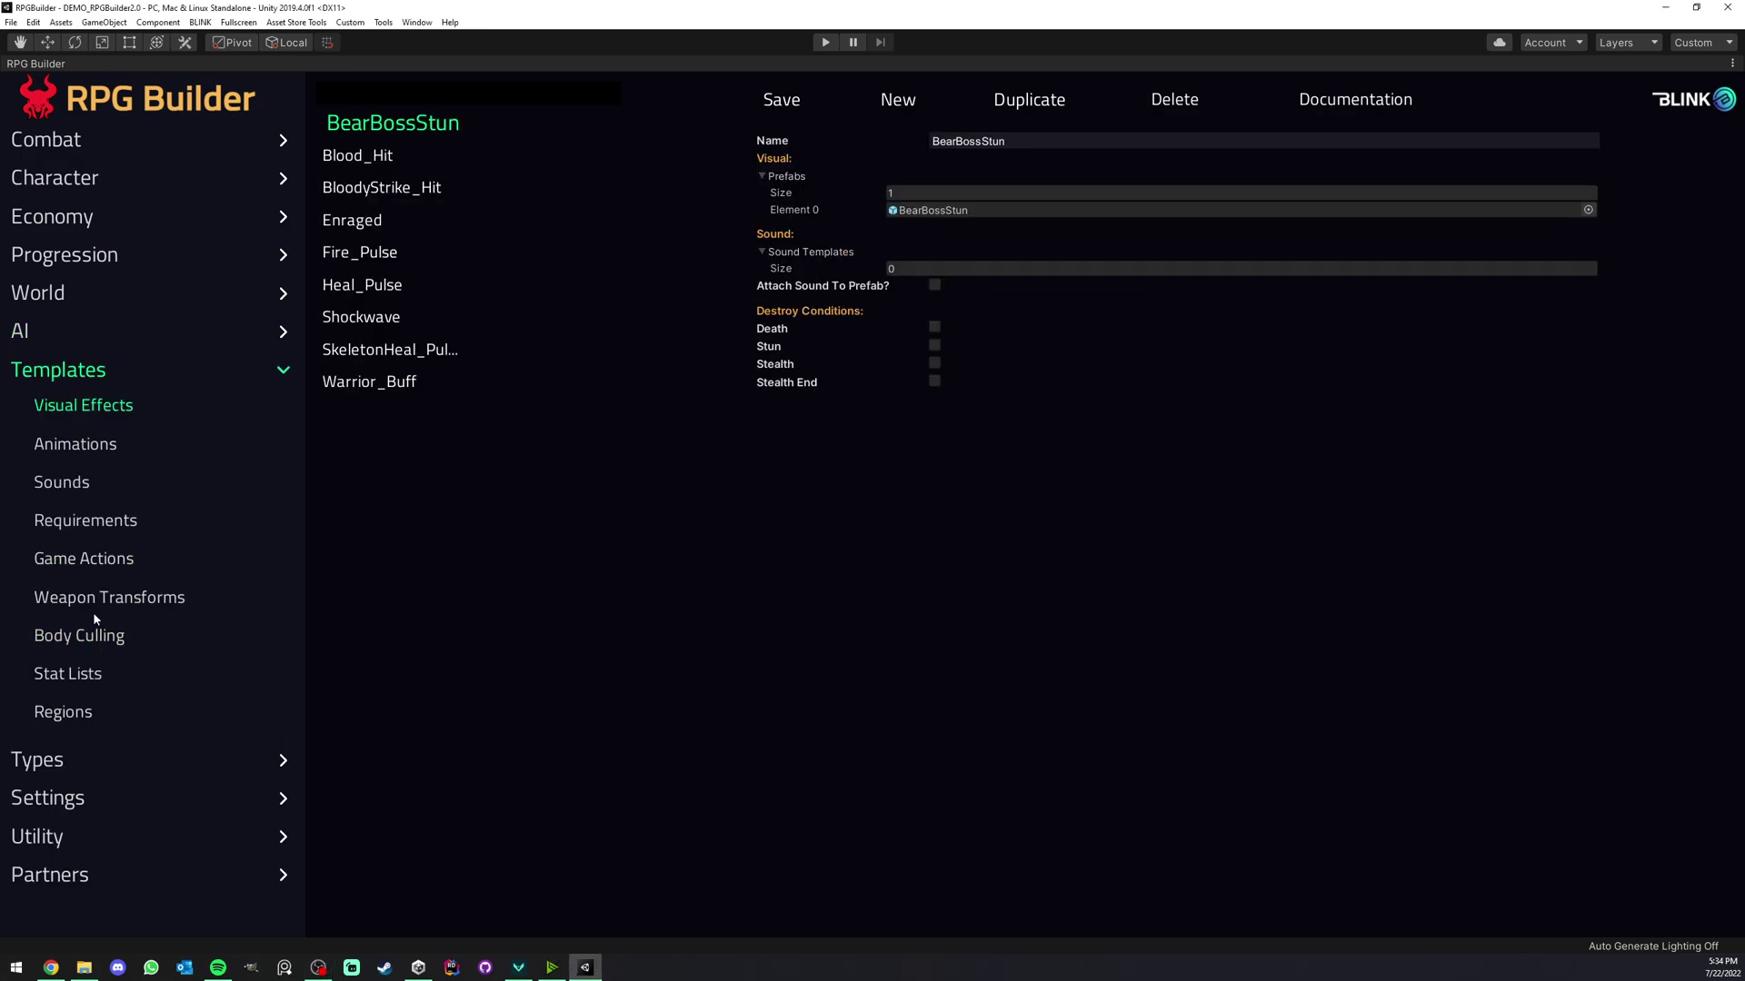
pyautogui.click(86, 519)
pyautogui.click(899, 102)
pyautogui.click(1009, 170)
pyautogui.click(1009, 169)
pyautogui.click(1009, 169)
pyautogui.click(1086, 219)
pyautogui.click(1086, 219)
pyautogui.click(1127, 282)
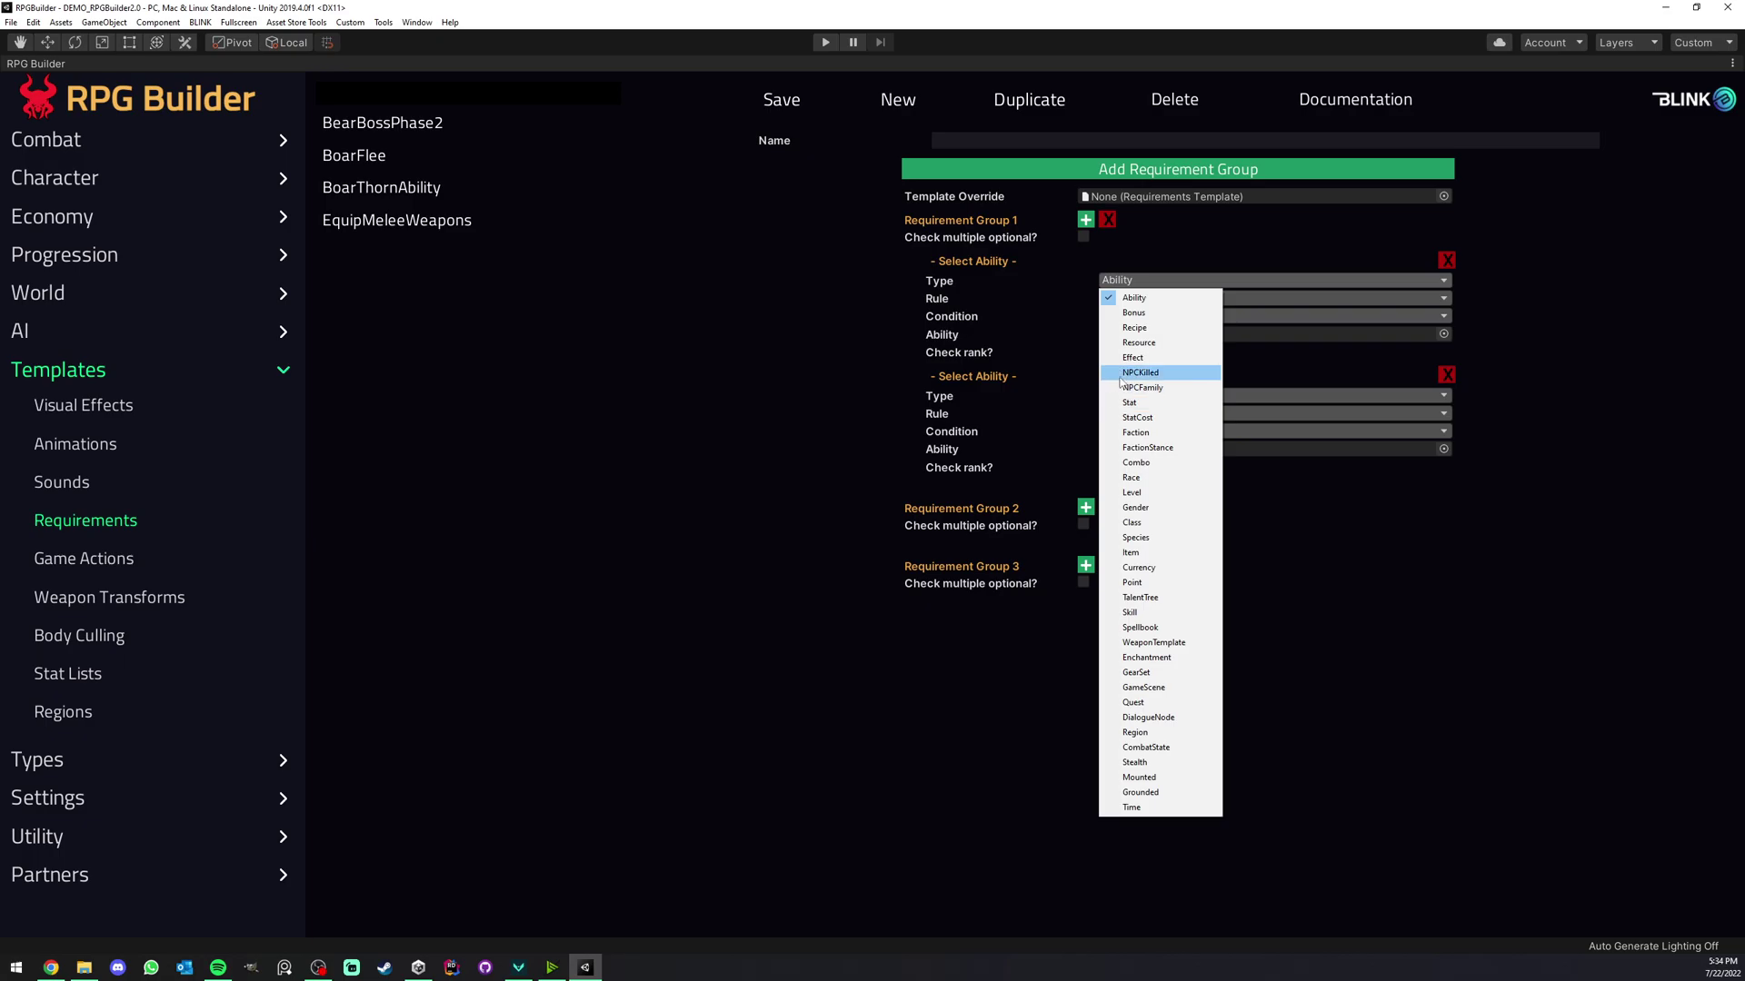
pyautogui.click(836, 416)
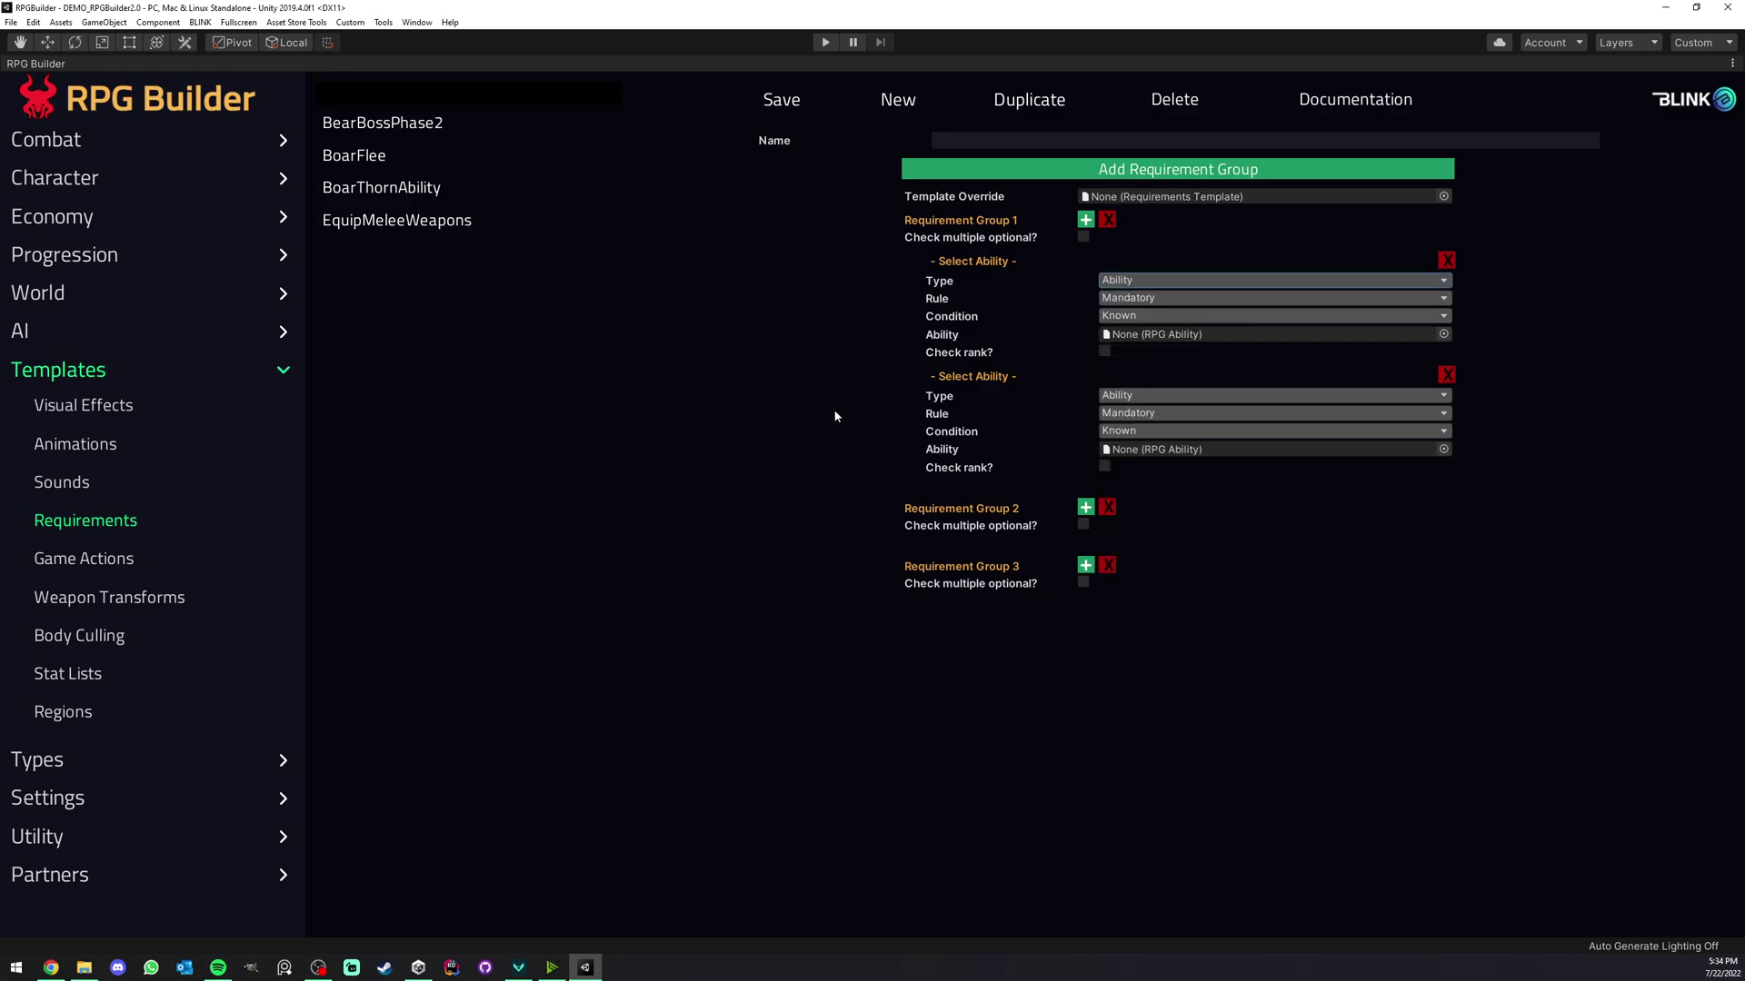
# Add another phase slot to the Bear NPC, then bring up the Visual Effects templates
pyautogui.click(86, 331)
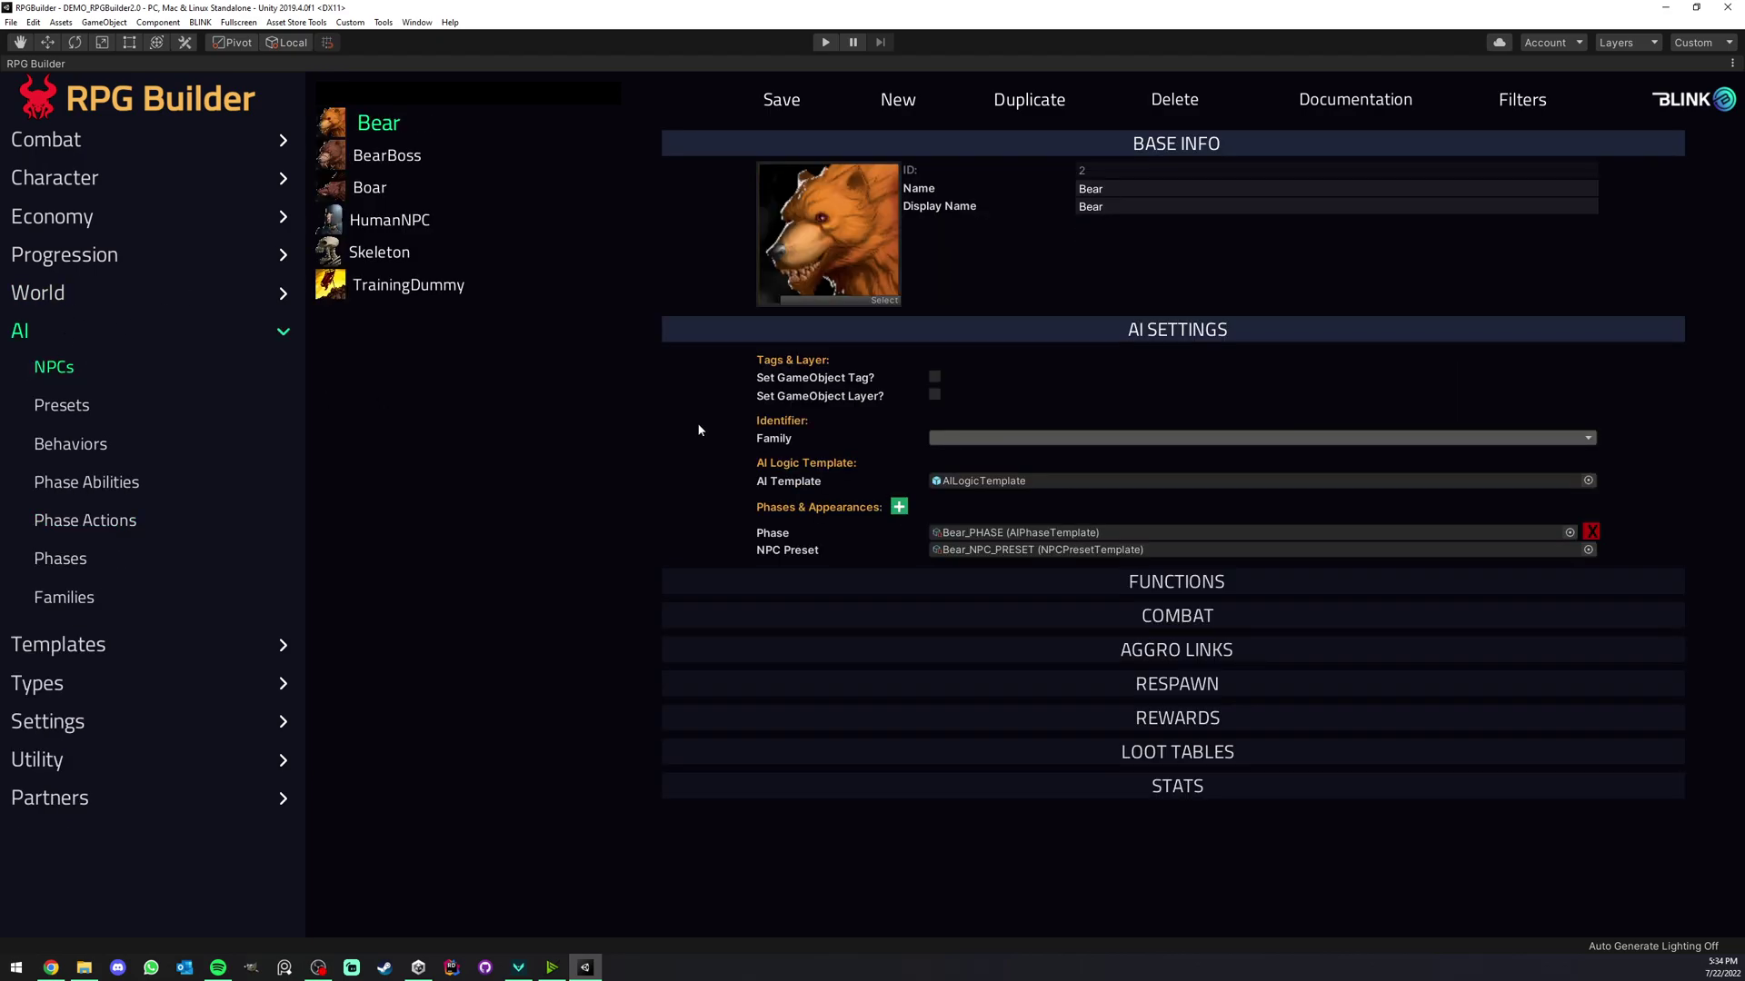
pyautogui.click(900, 509)
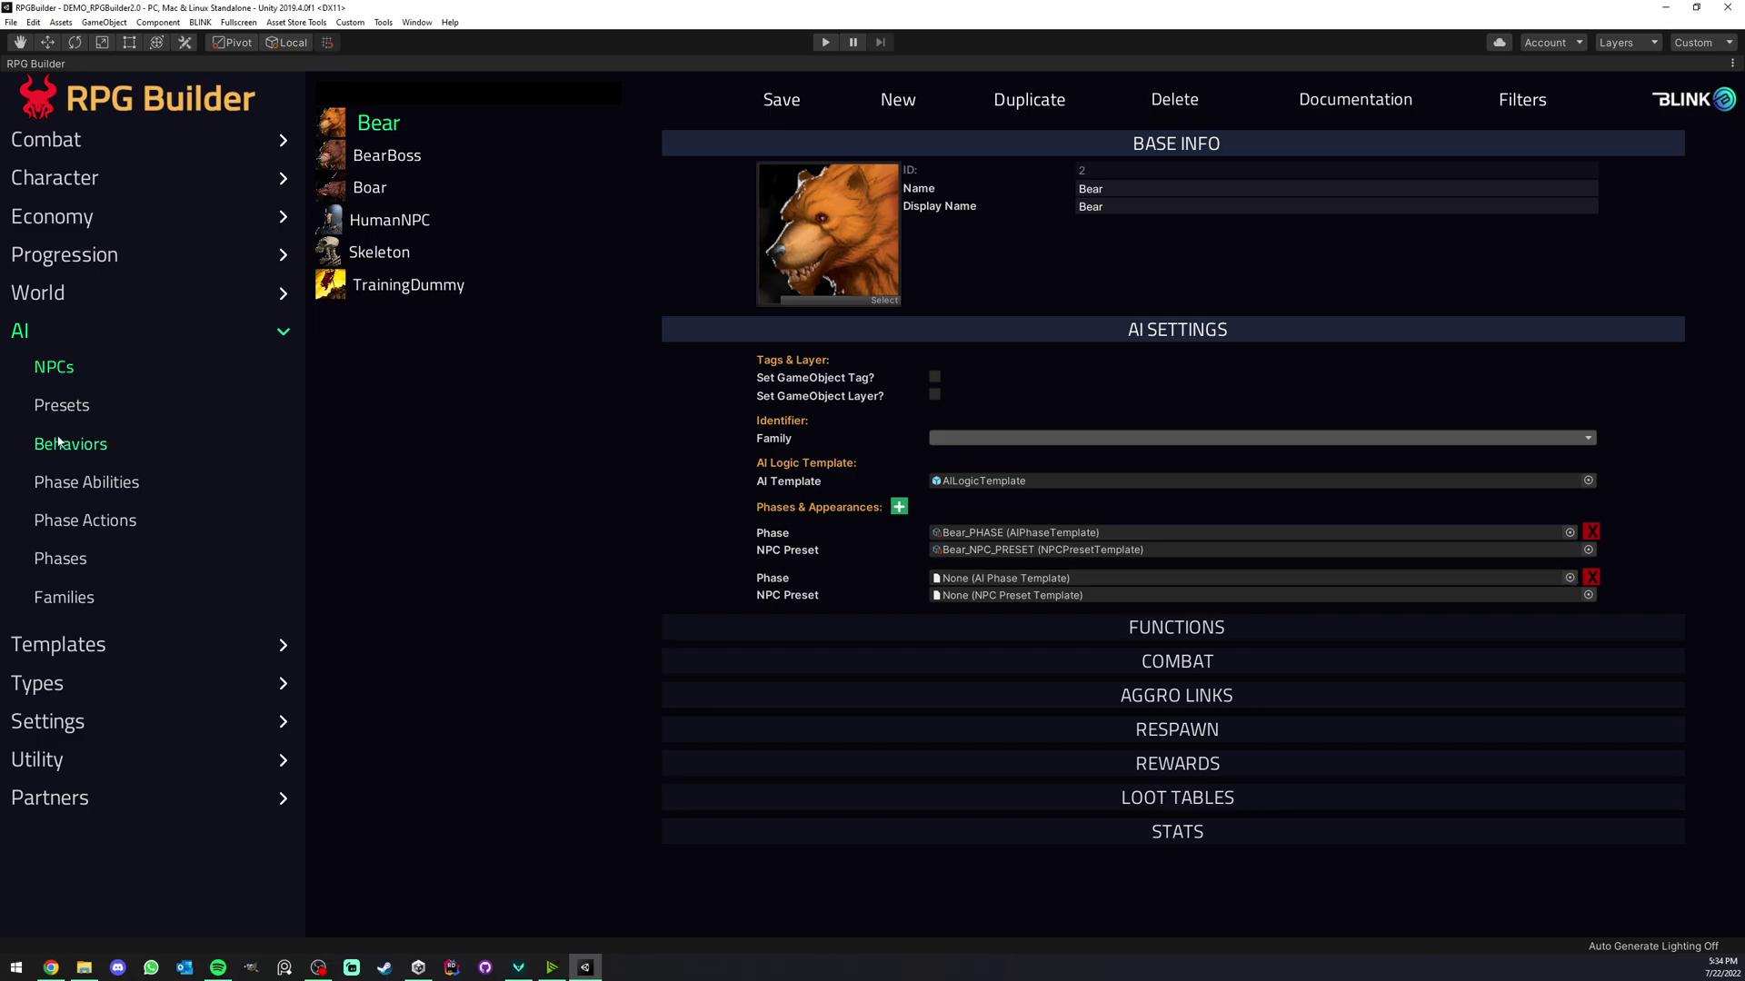
pyautogui.click(42, 647)
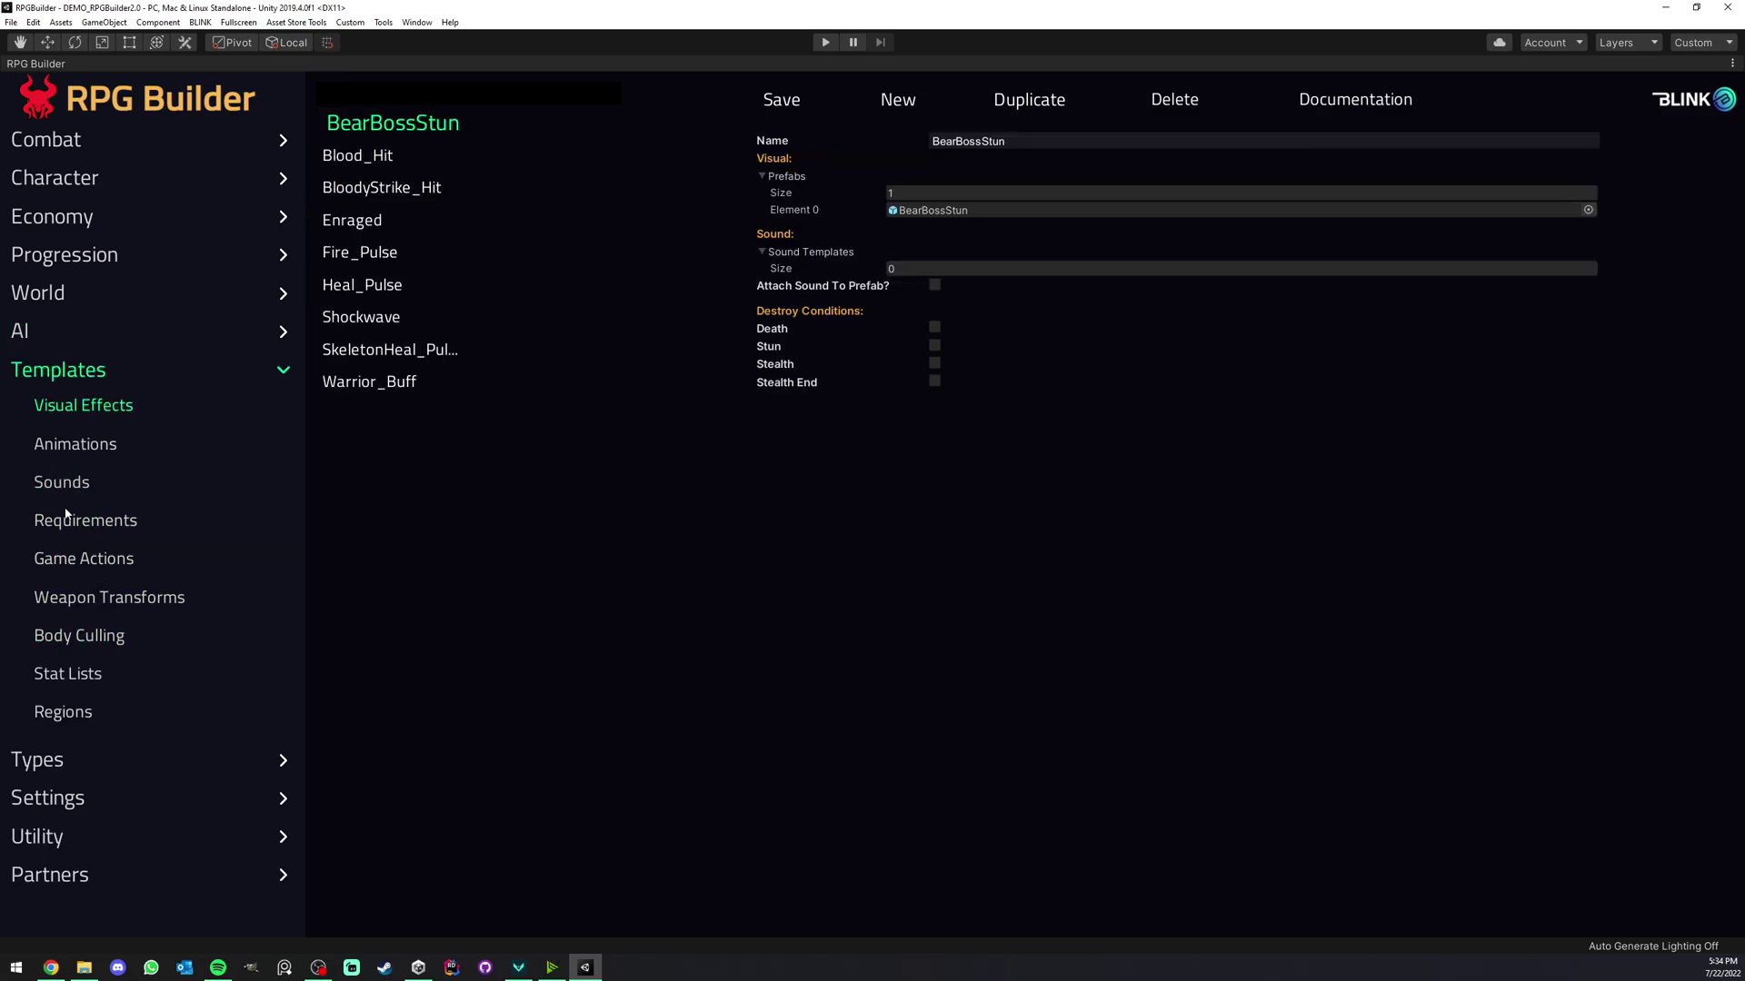
# Create a new requirement with one group containing a Stat check on Health_STAT
pyautogui.click(88, 521)
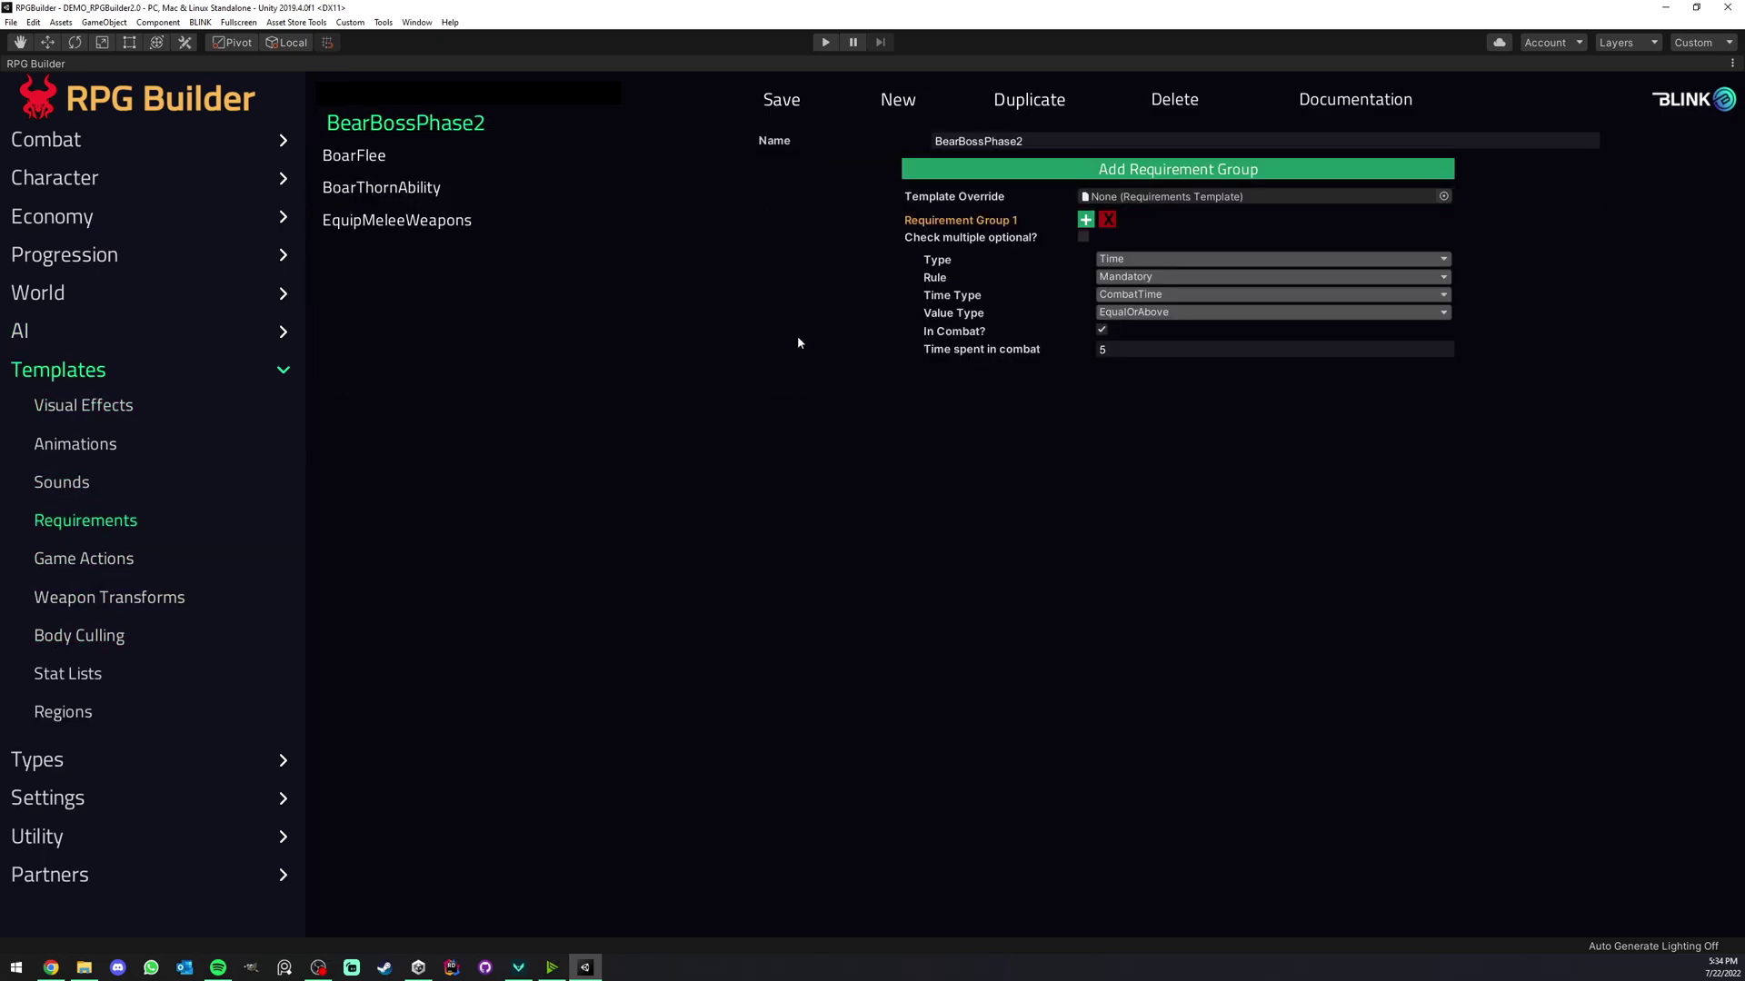
pyautogui.click(897, 100)
pyautogui.click(1036, 169)
pyautogui.click(1085, 219)
pyautogui.click(1182, 280)
pyautogui.click(1144, 402)
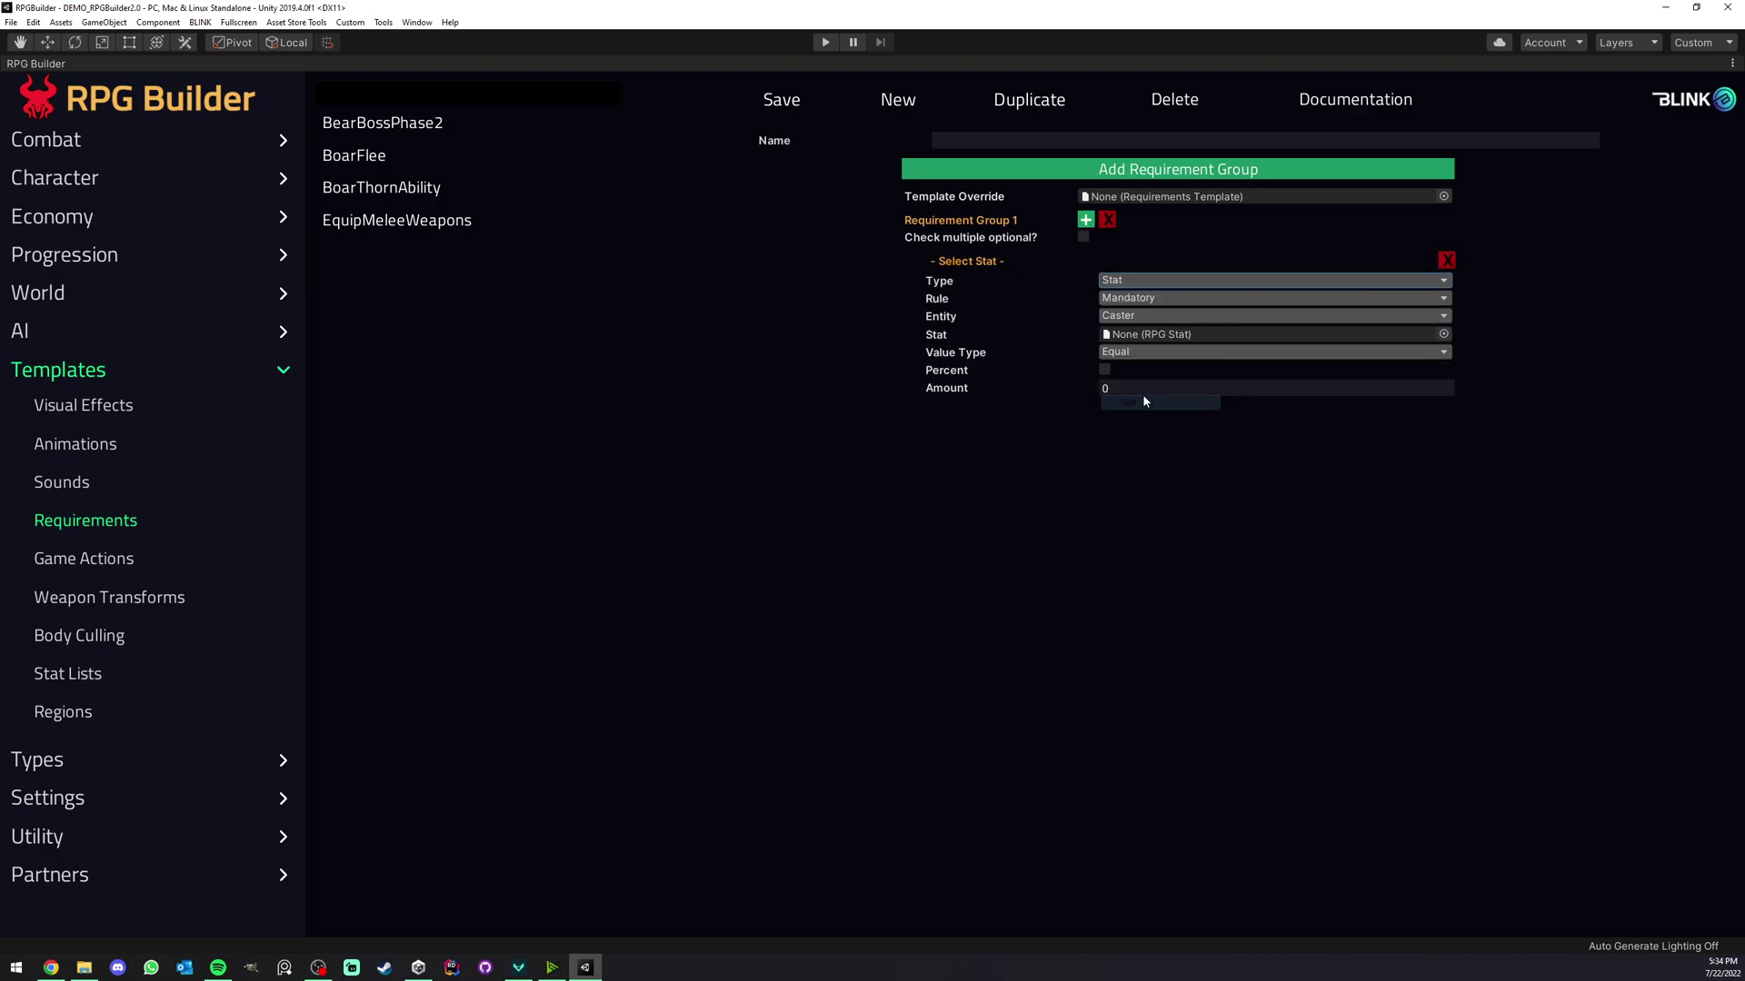
pyautogui.click(1442, 334)
pyautogui.write('hea')
pyautogui.click(908, 450)
# Set the check to EqualOrBelow 25 percent, name the requirement 'health', and save
pyautogui.click(1110, 353)
pyautogui.click(1147, 384)
pyautogui.click(1105, 369)
pyautogui.click(1125, 388)
pyautogui.write('25')
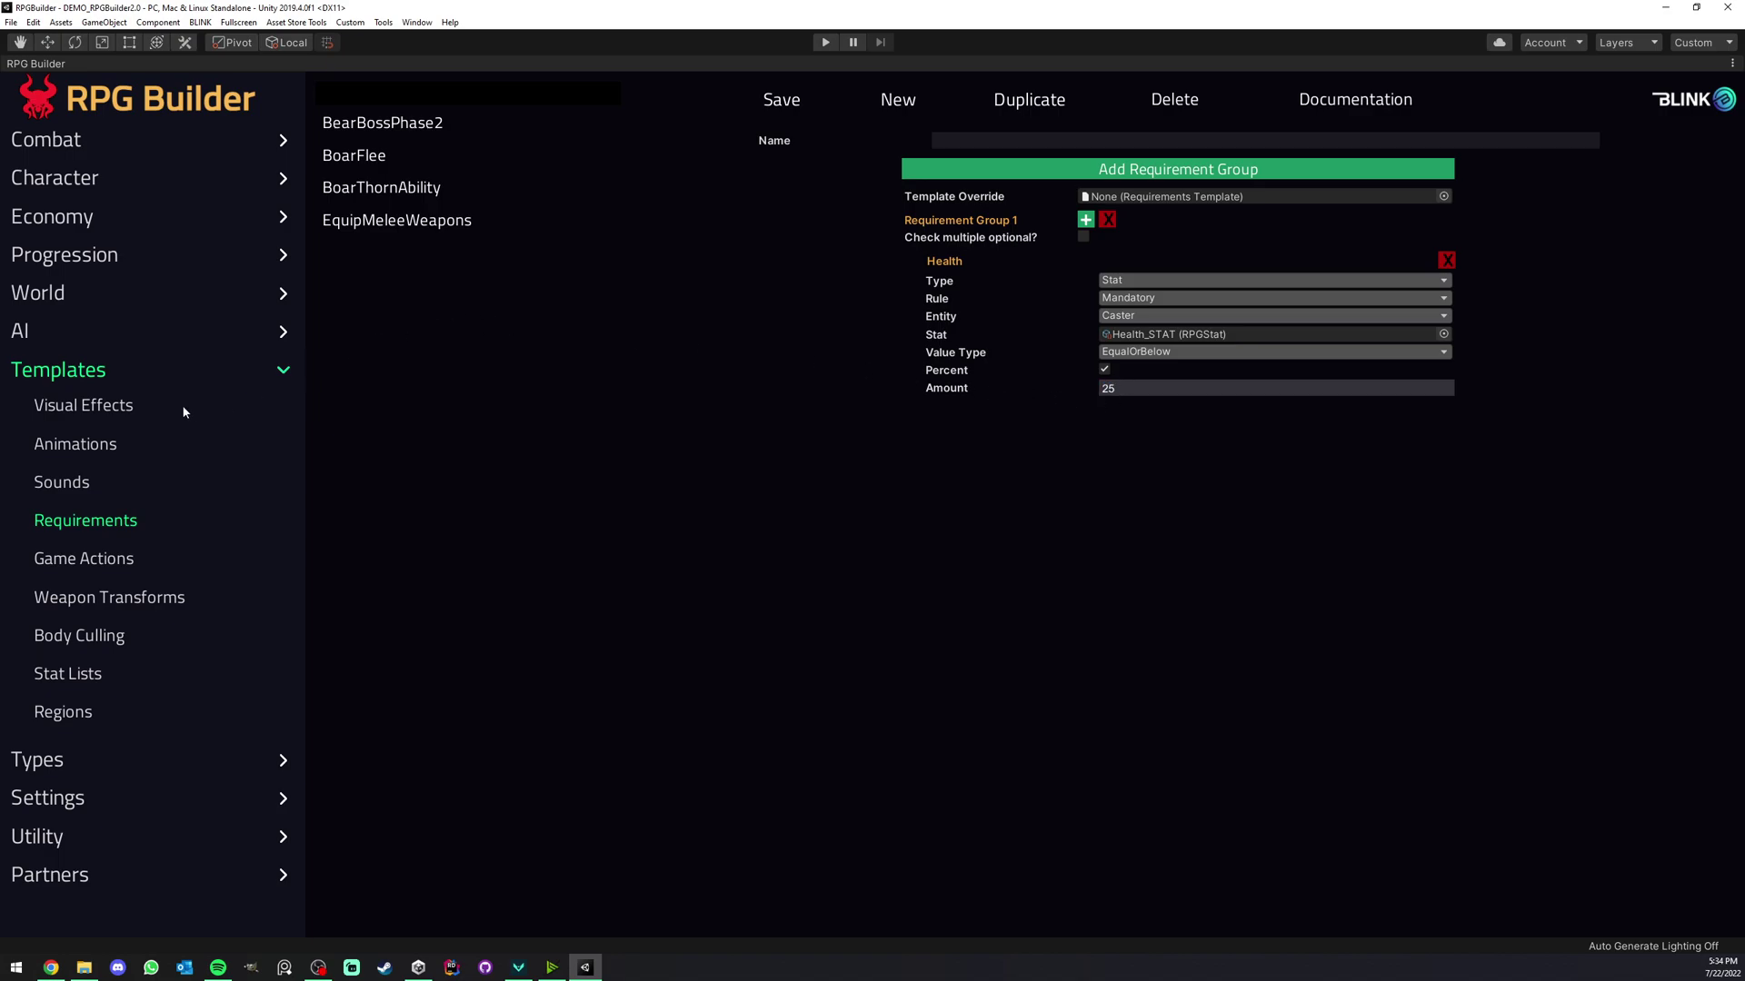
pyautogui.click(969, 141)
pyautogui.write('health')
pyautogui.click(783, 101)
# Assign health_REQUIREMENTS as the Bear phase requirement, then return to the Visual Effects templates
pyautogui.click(27, 331)
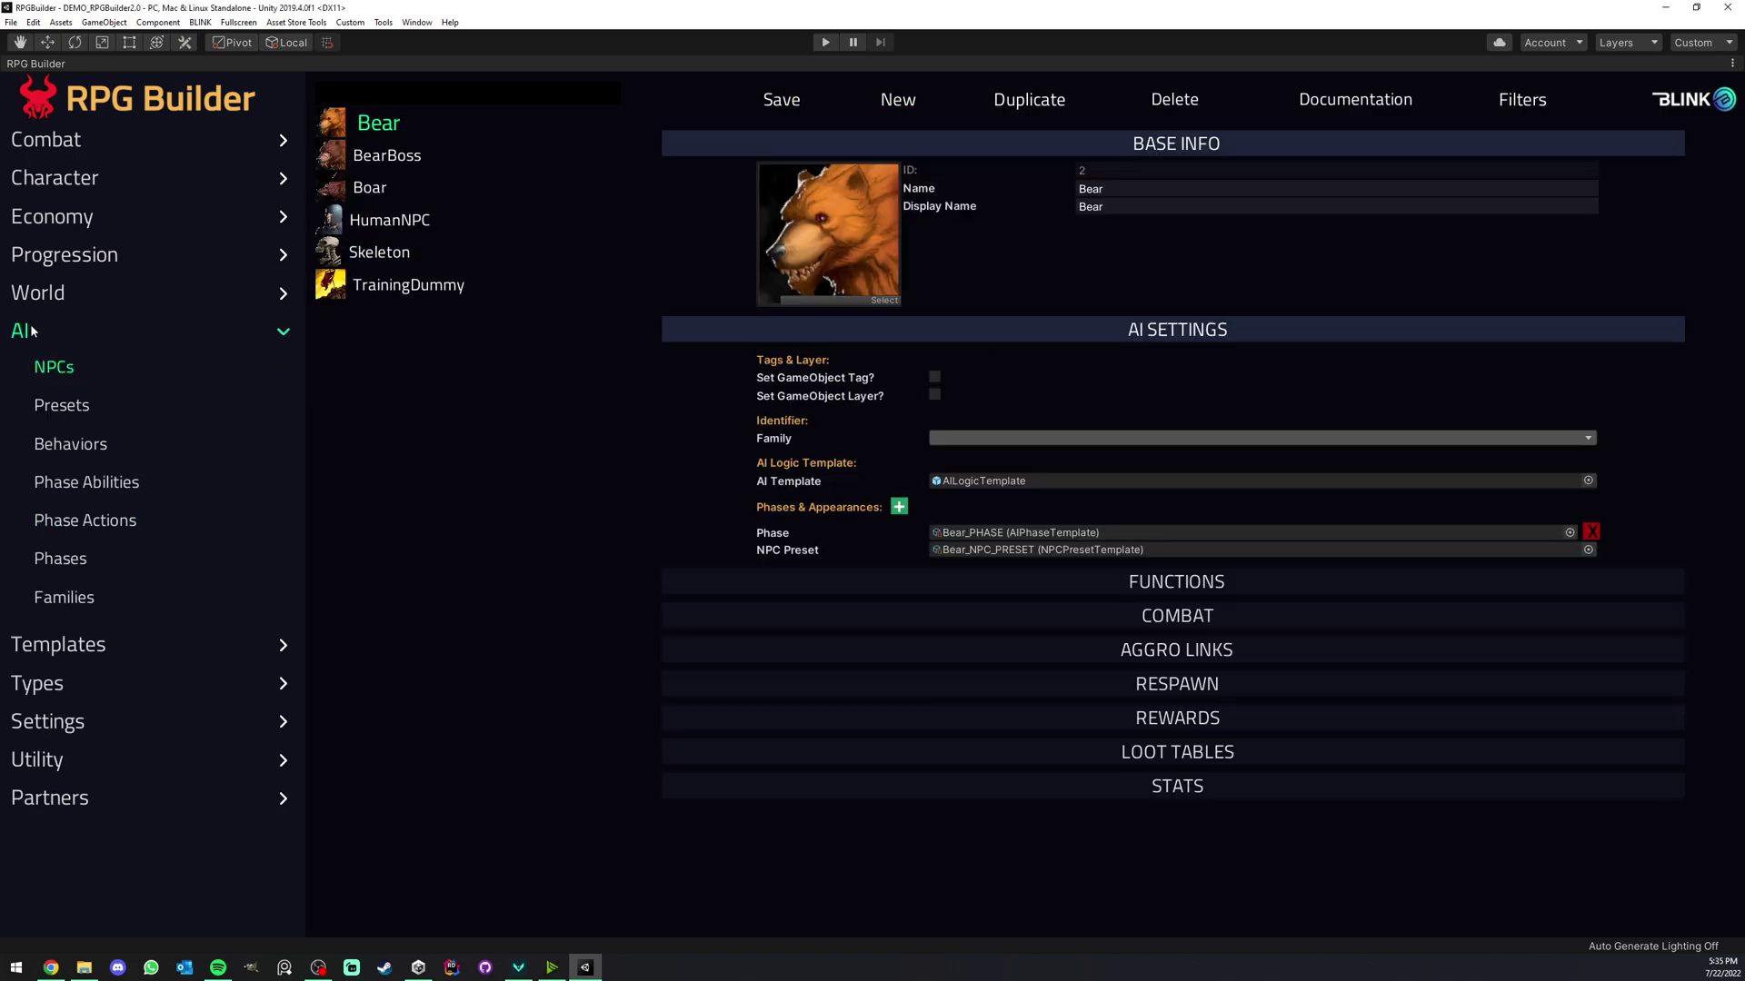
pyautogui.click(71, 556)
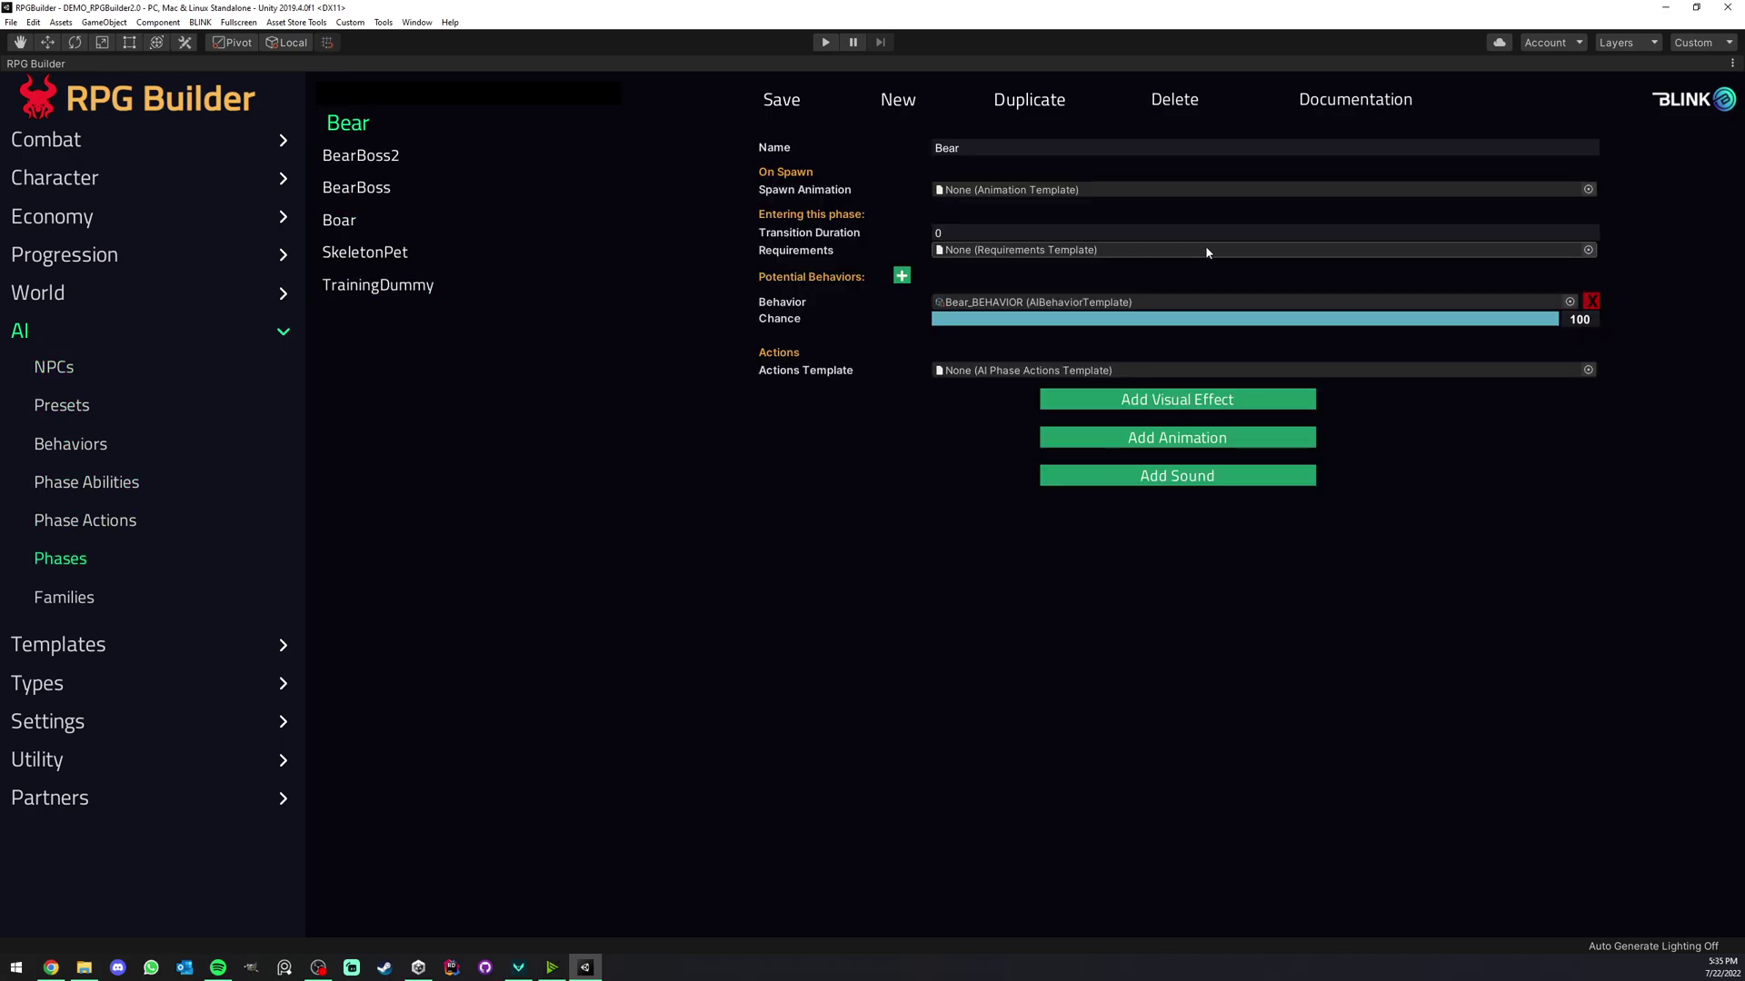
pyautogui.click(1587, 250)
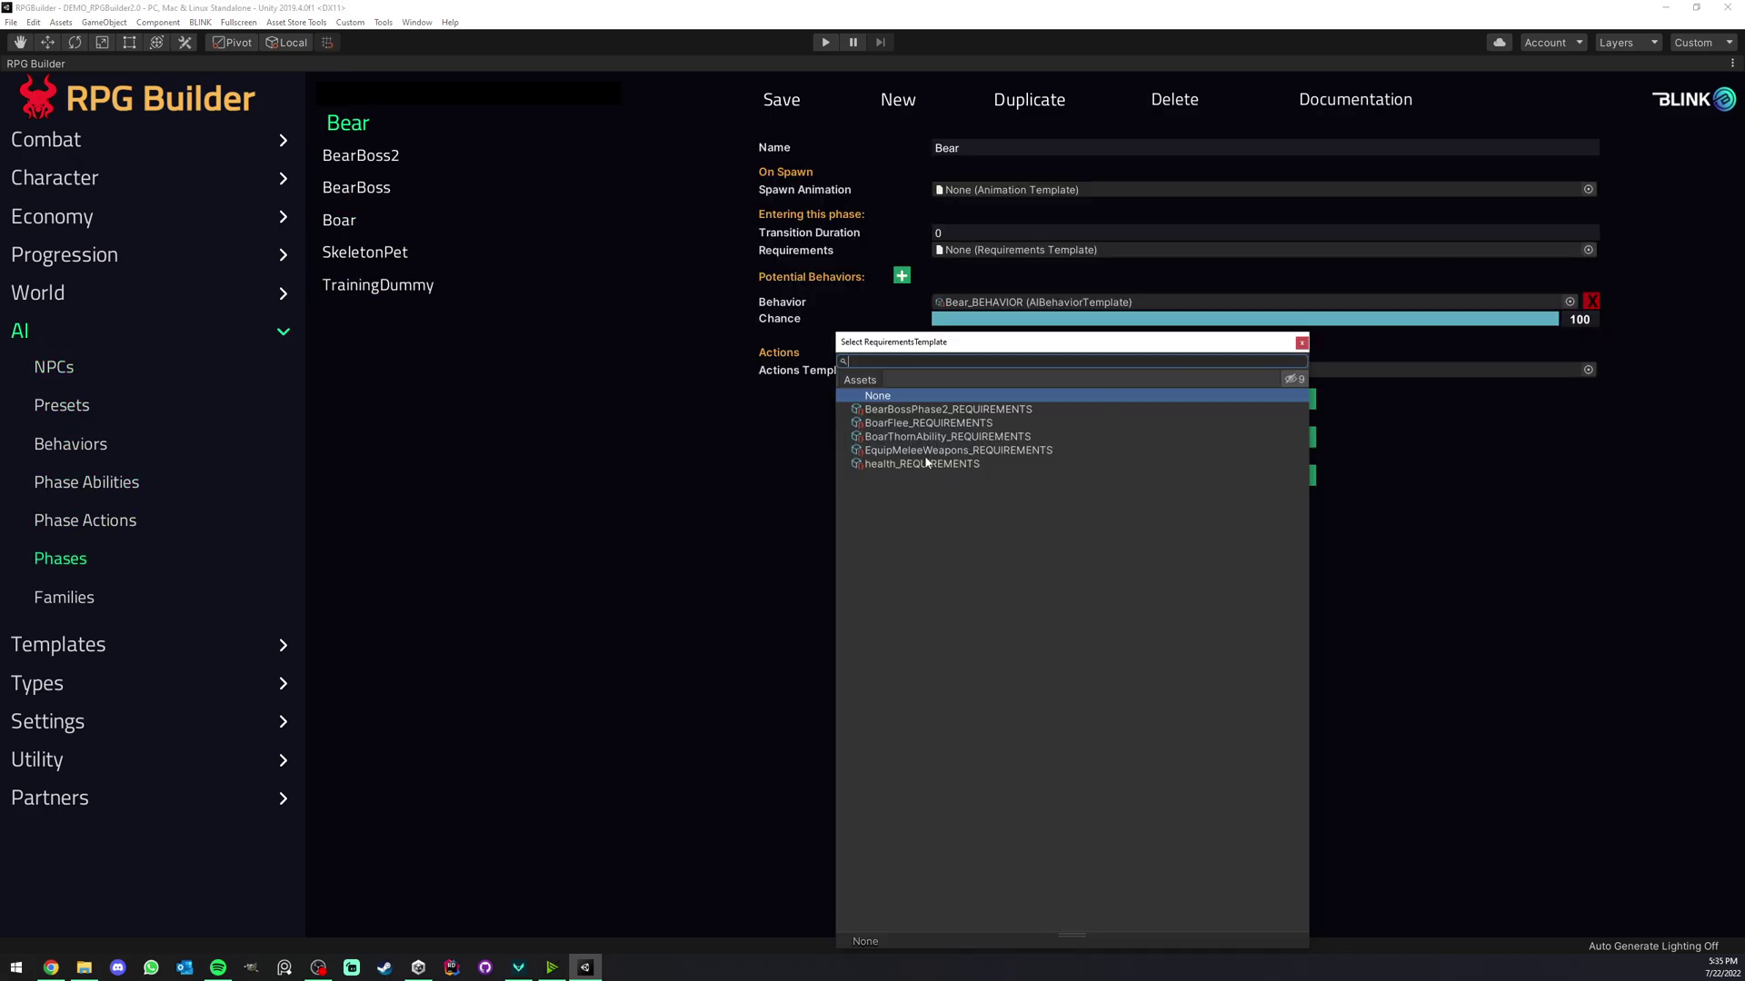
pyautogui.doubleClick(891, 465)
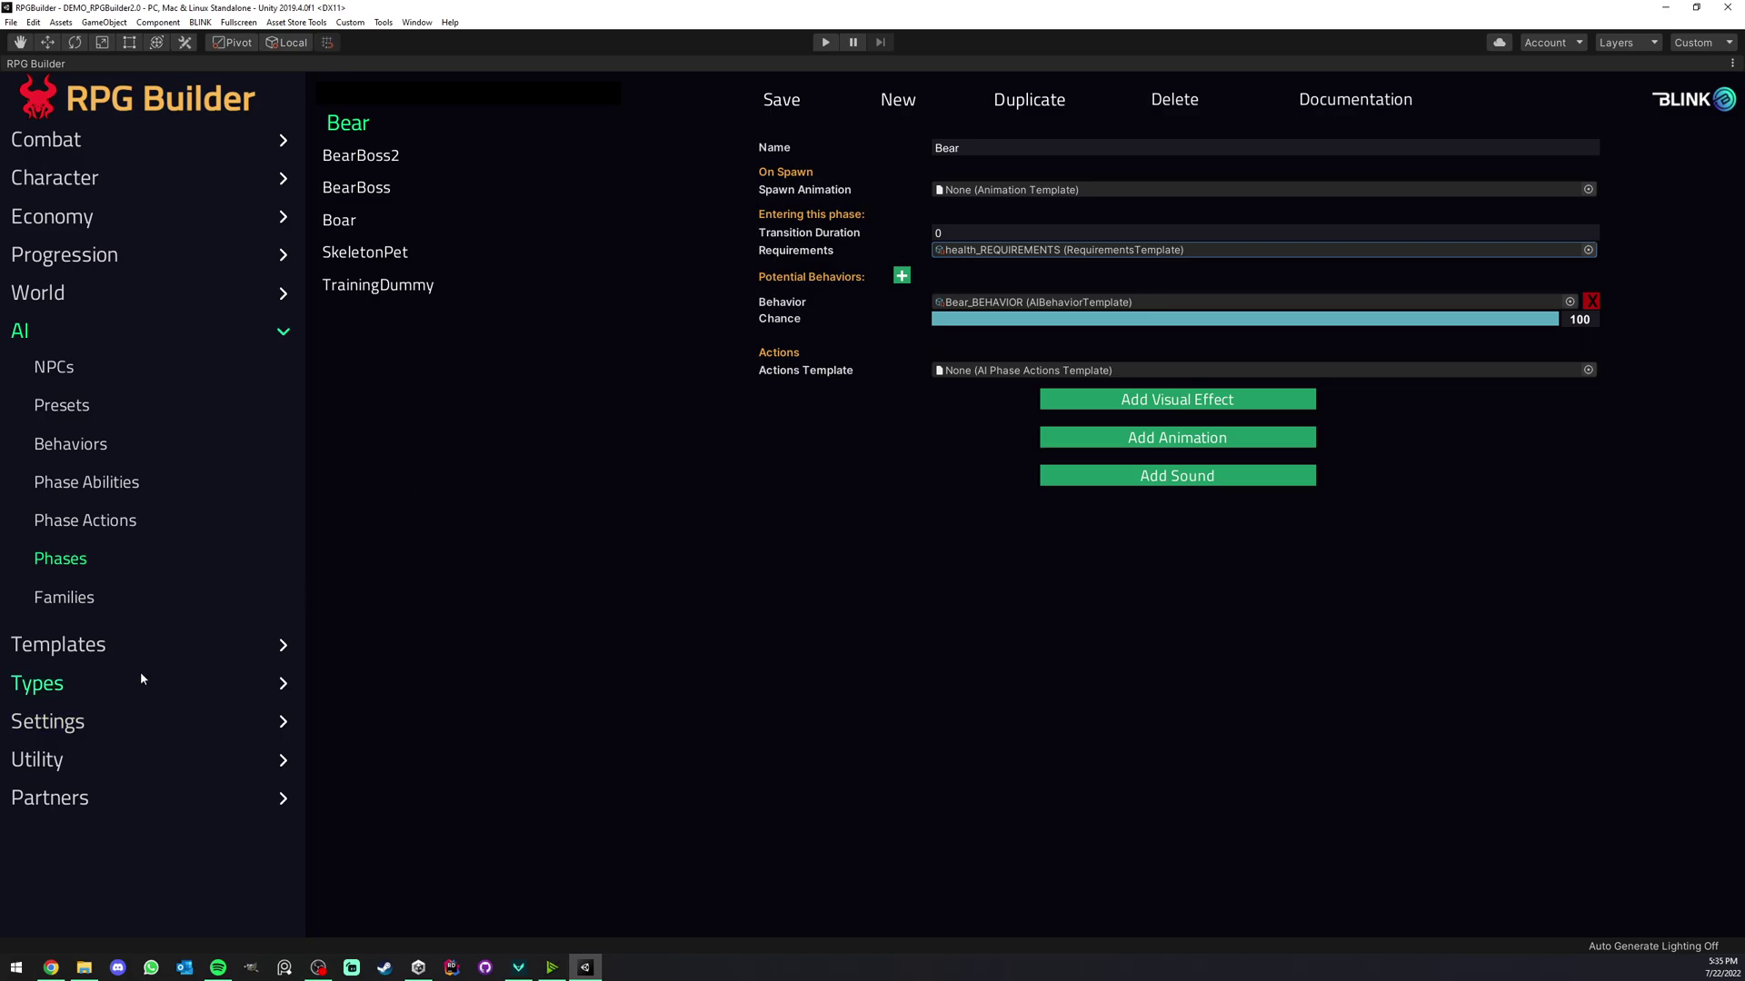
pyautogui.click(84, 651)
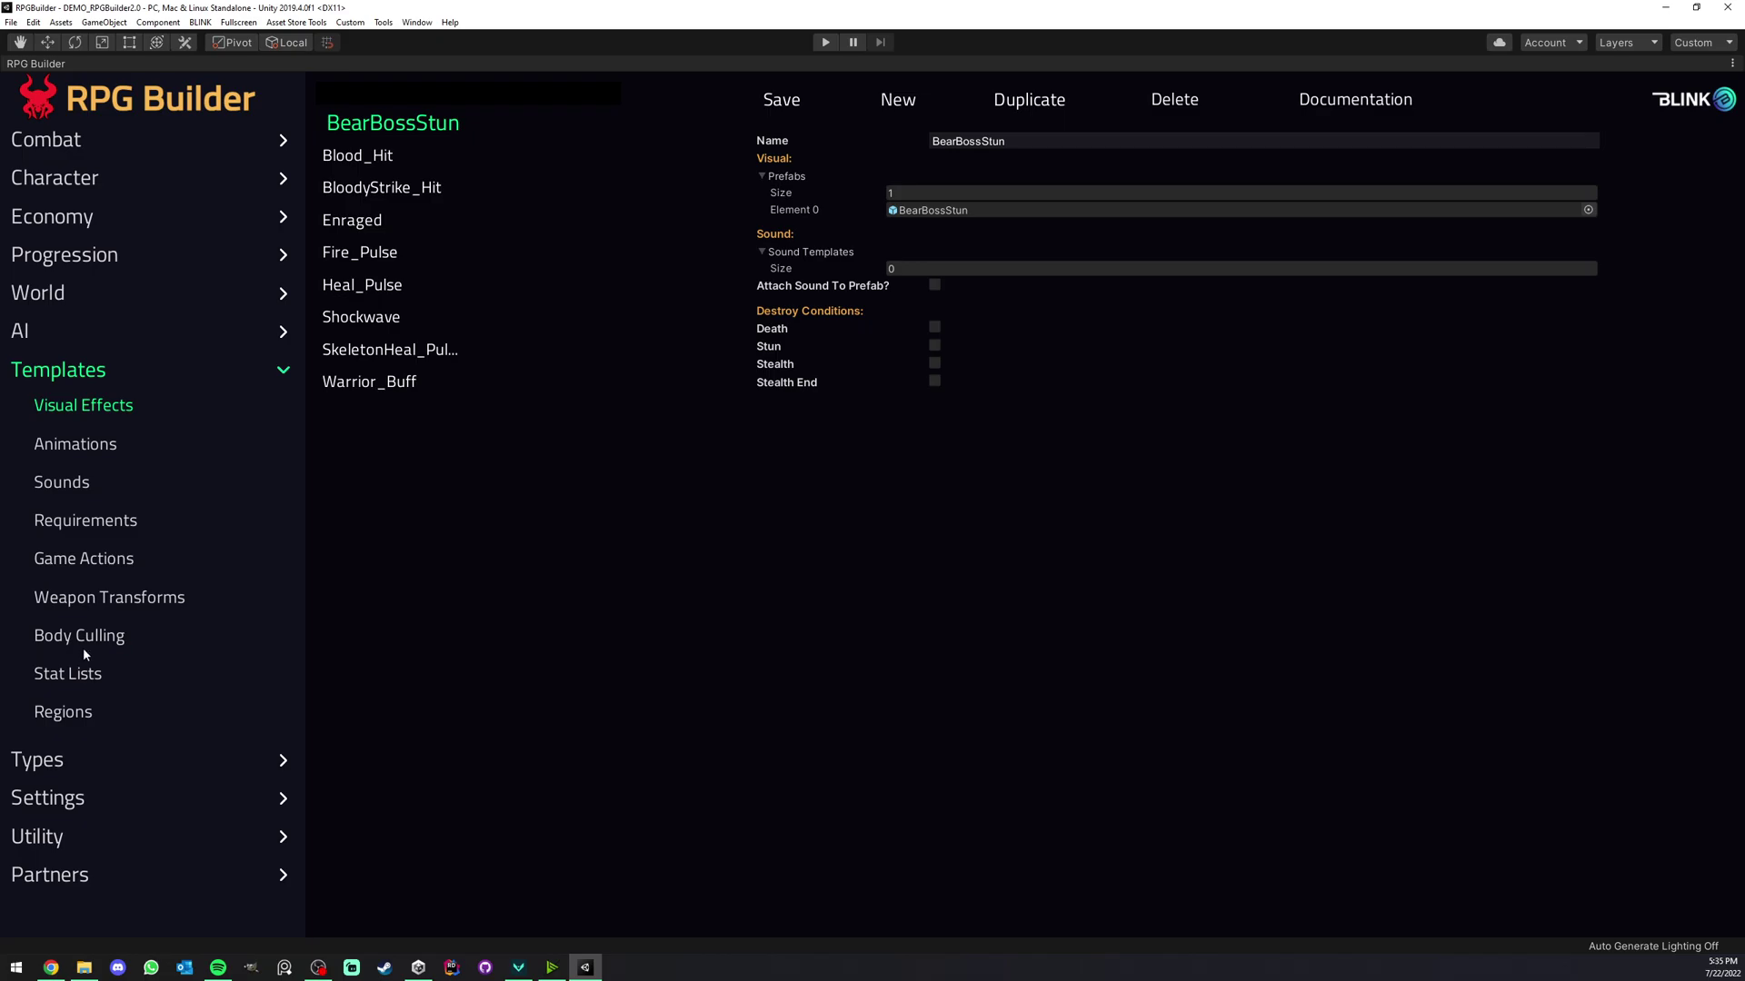
# Change the health requirement to a Time check measuring time spent in combat
pyautogui.click(98, 531)
pyautogui.click(415, 256)
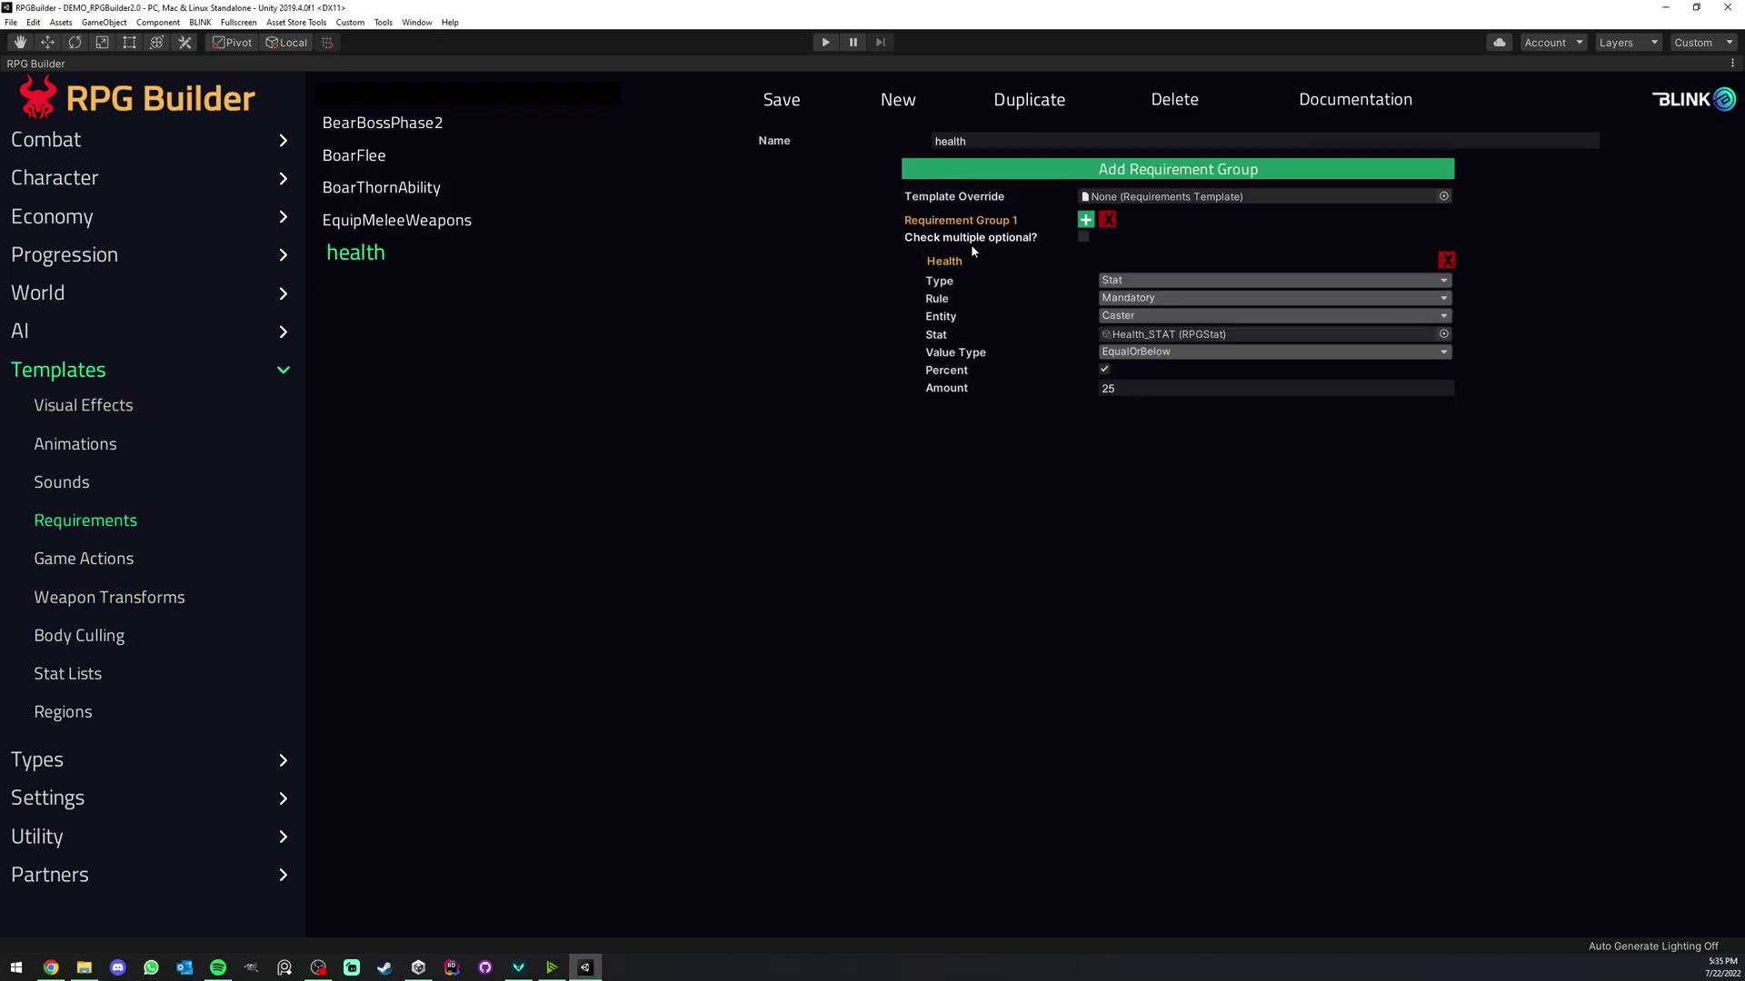
pyautogui.click(1152, 278)
pyautogui.click(1141, 806)
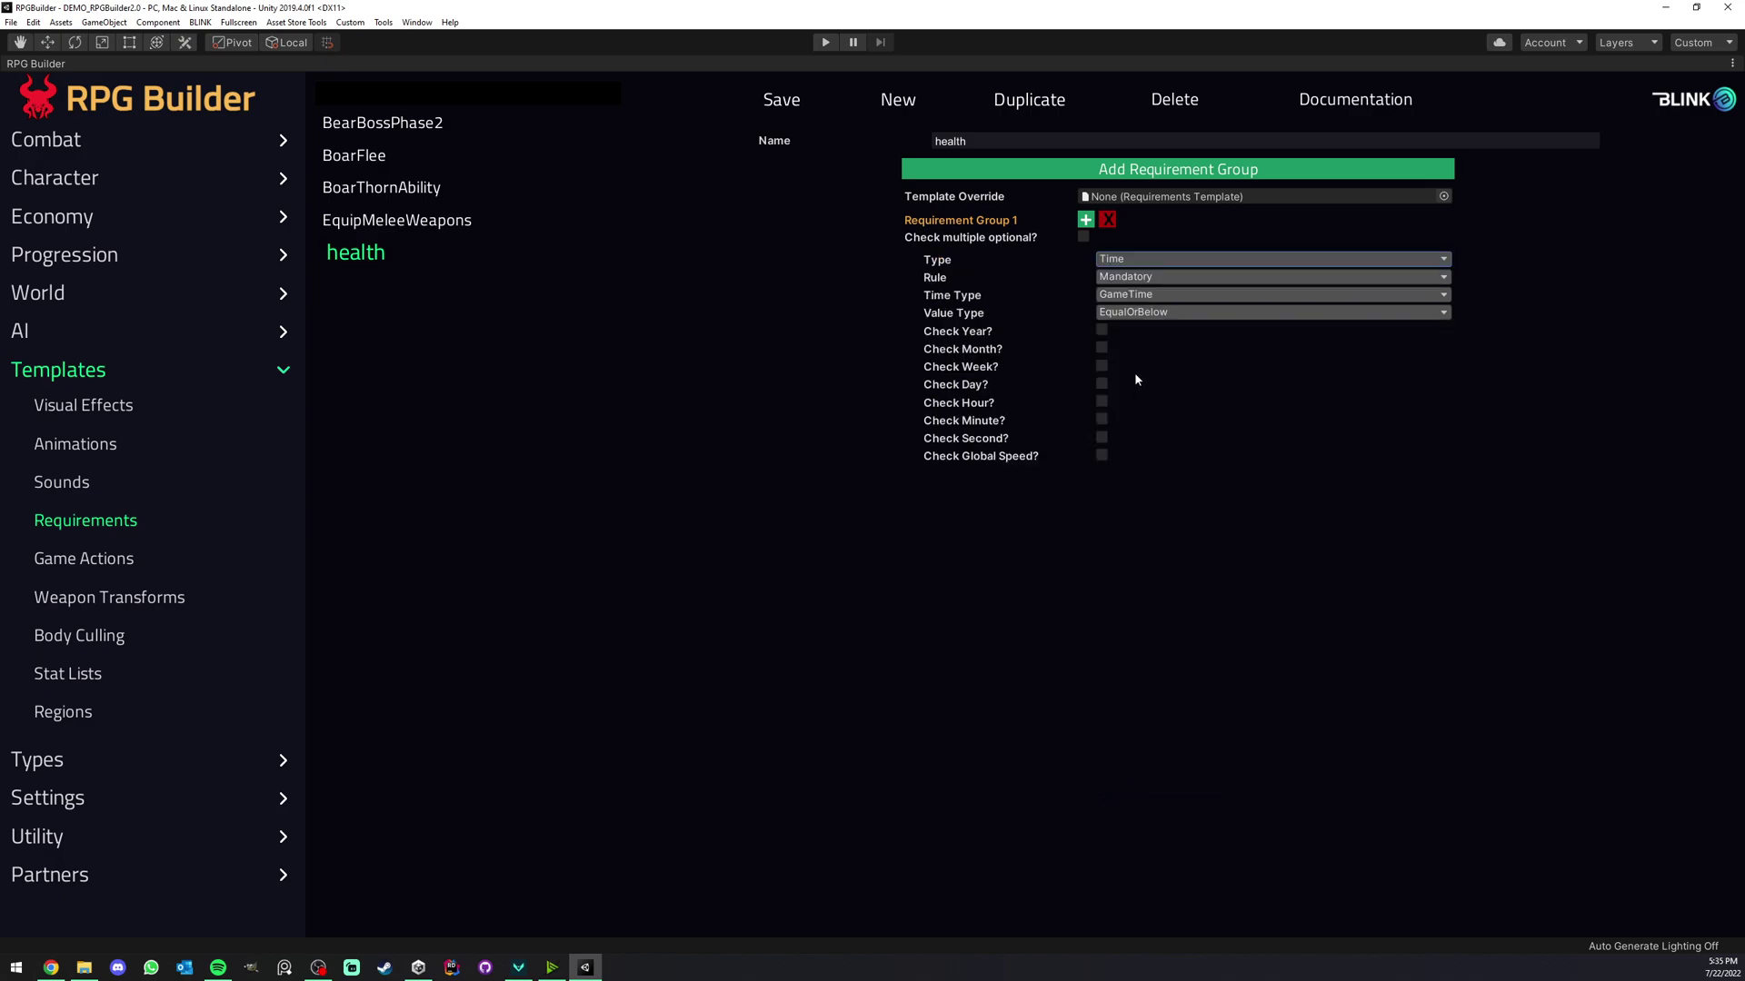
pyautogui.click(1138, 296)
pyautogui.click(1148, 323)
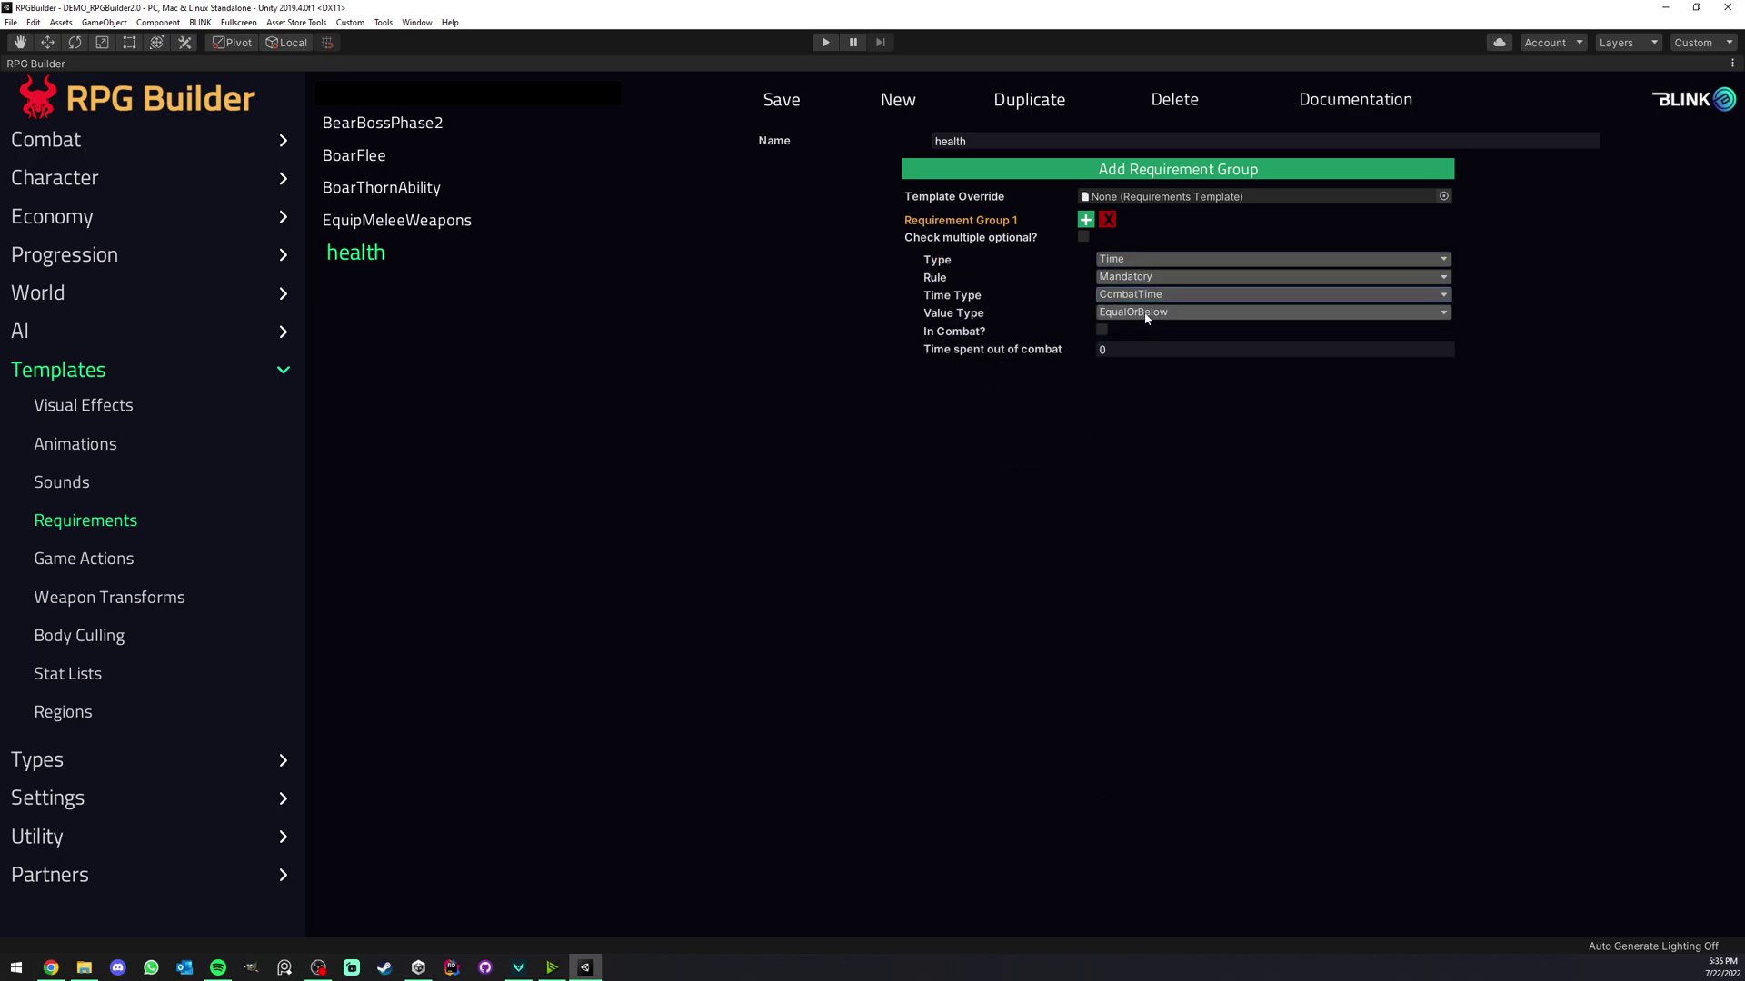
# Require EqualOrAbove 15 with In Combat? ticked
pyautogui.click(1146, 313)
pyautogui.click(1128, 354)
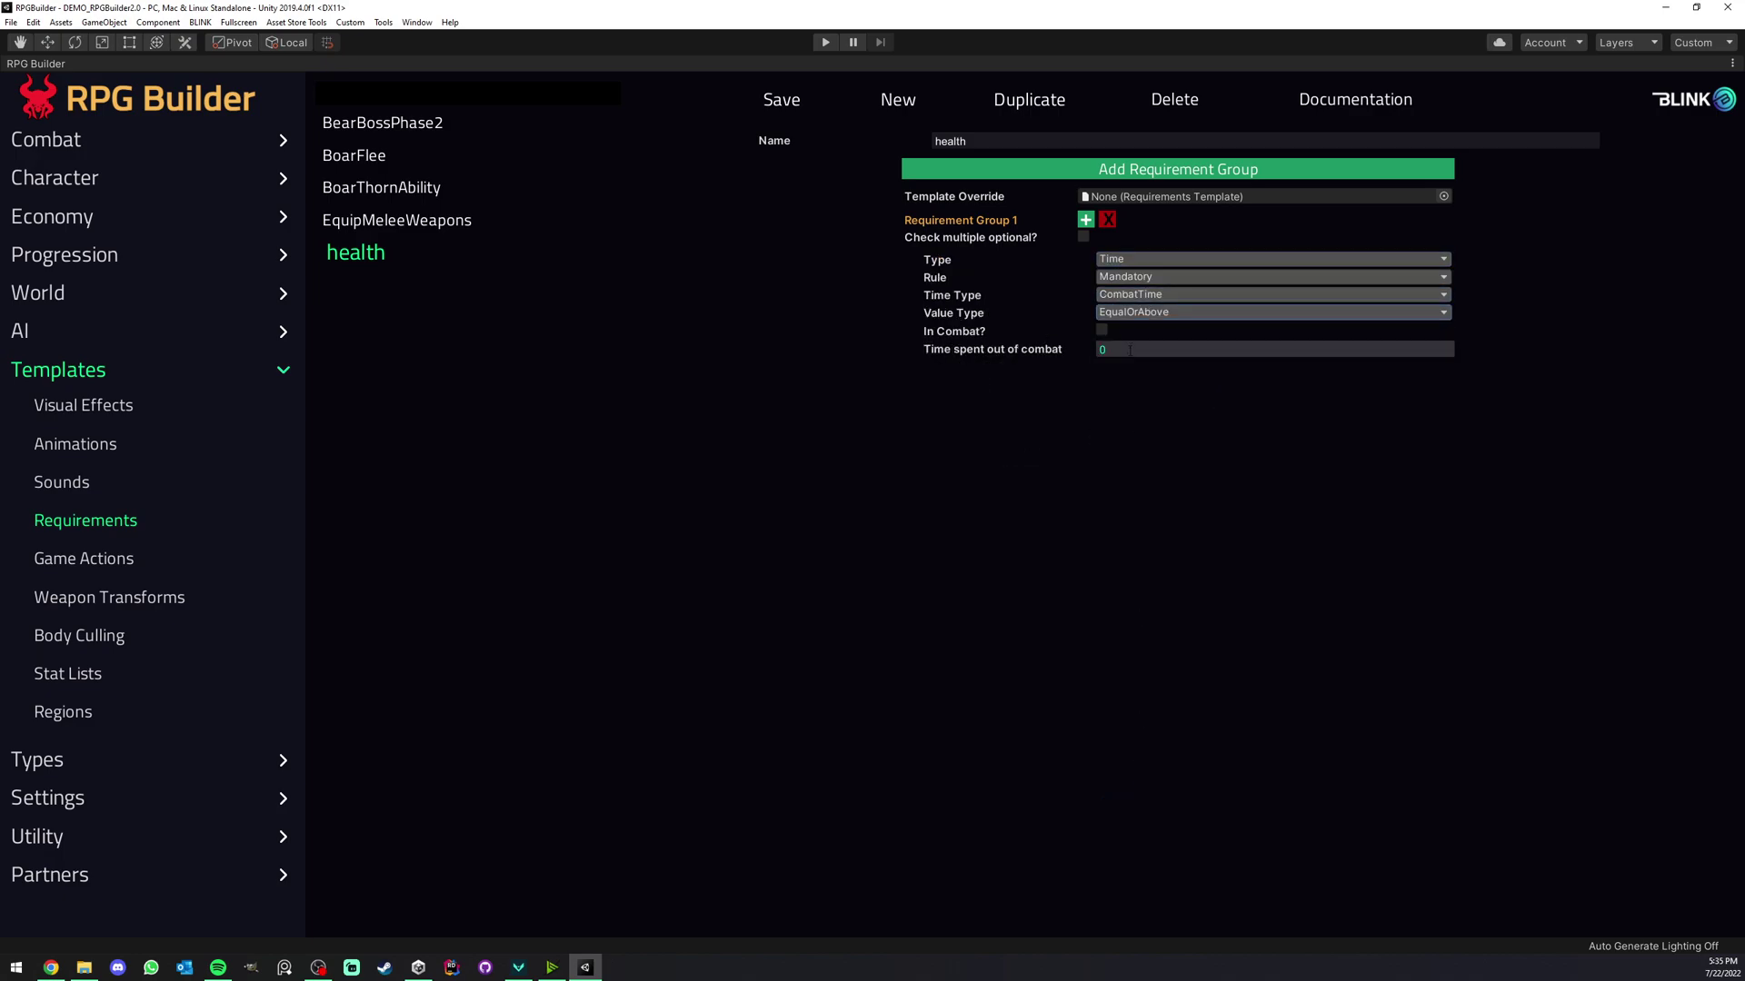
pyautogui.click(1129, 350)
pyautogui.write('15')
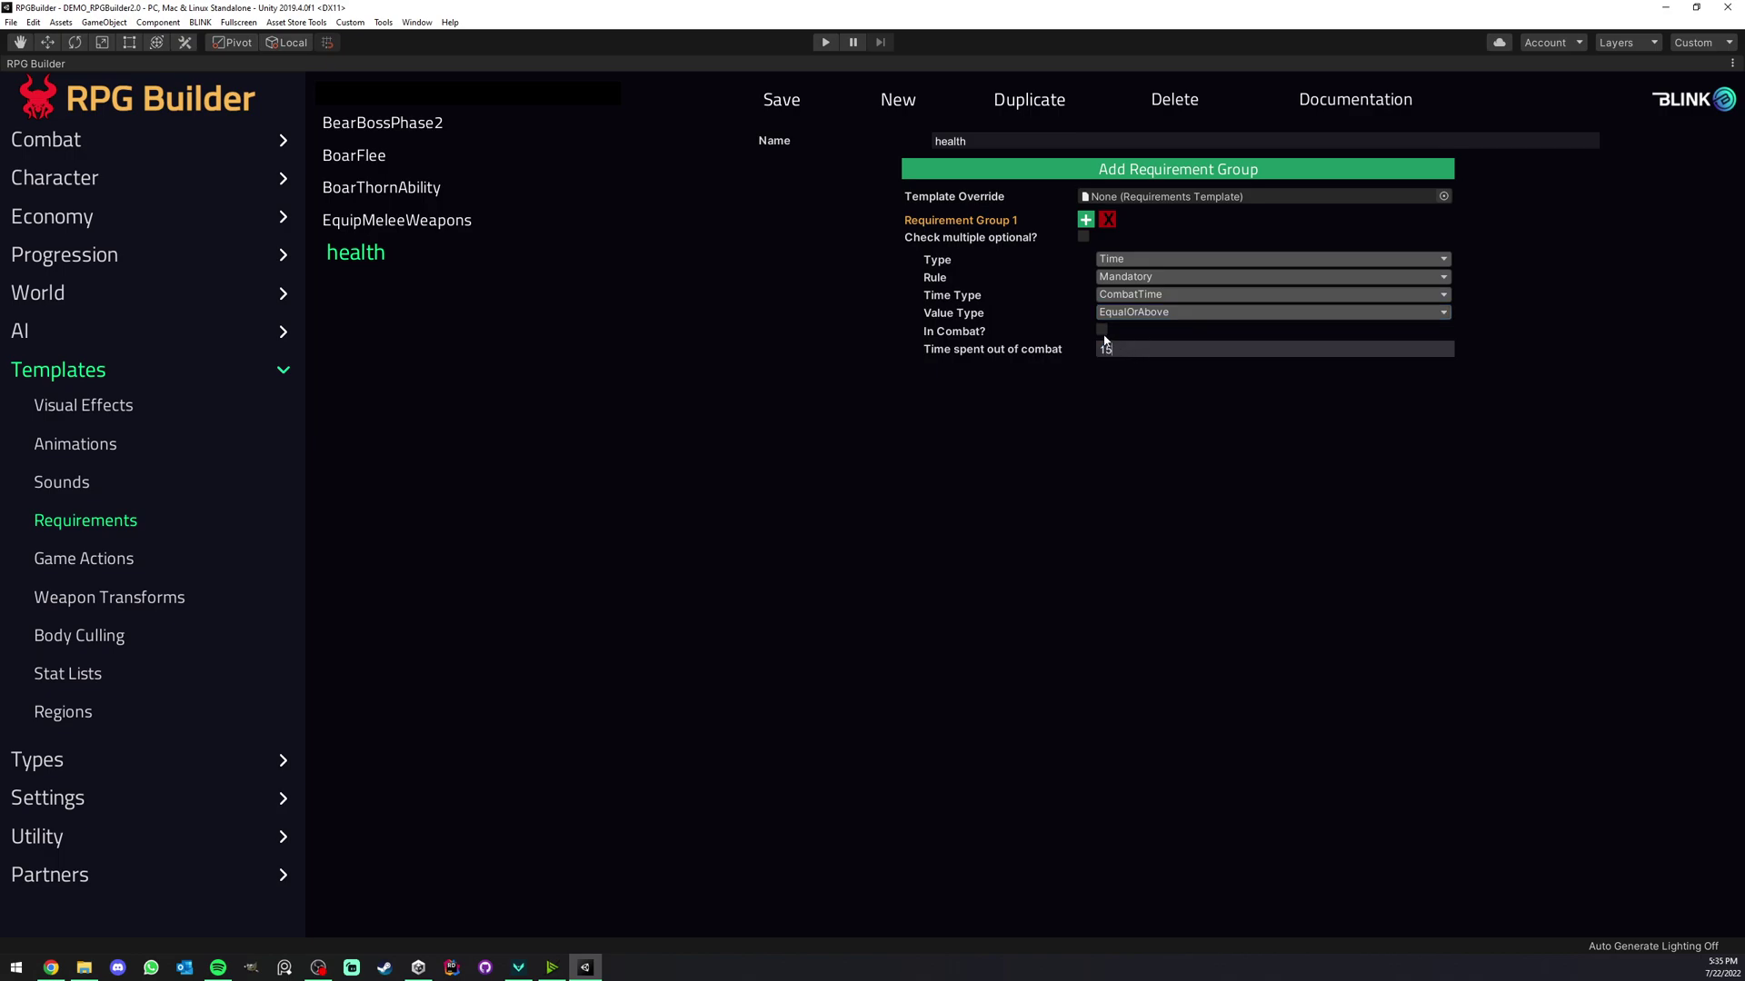
pyautogui.click(1101, 331)
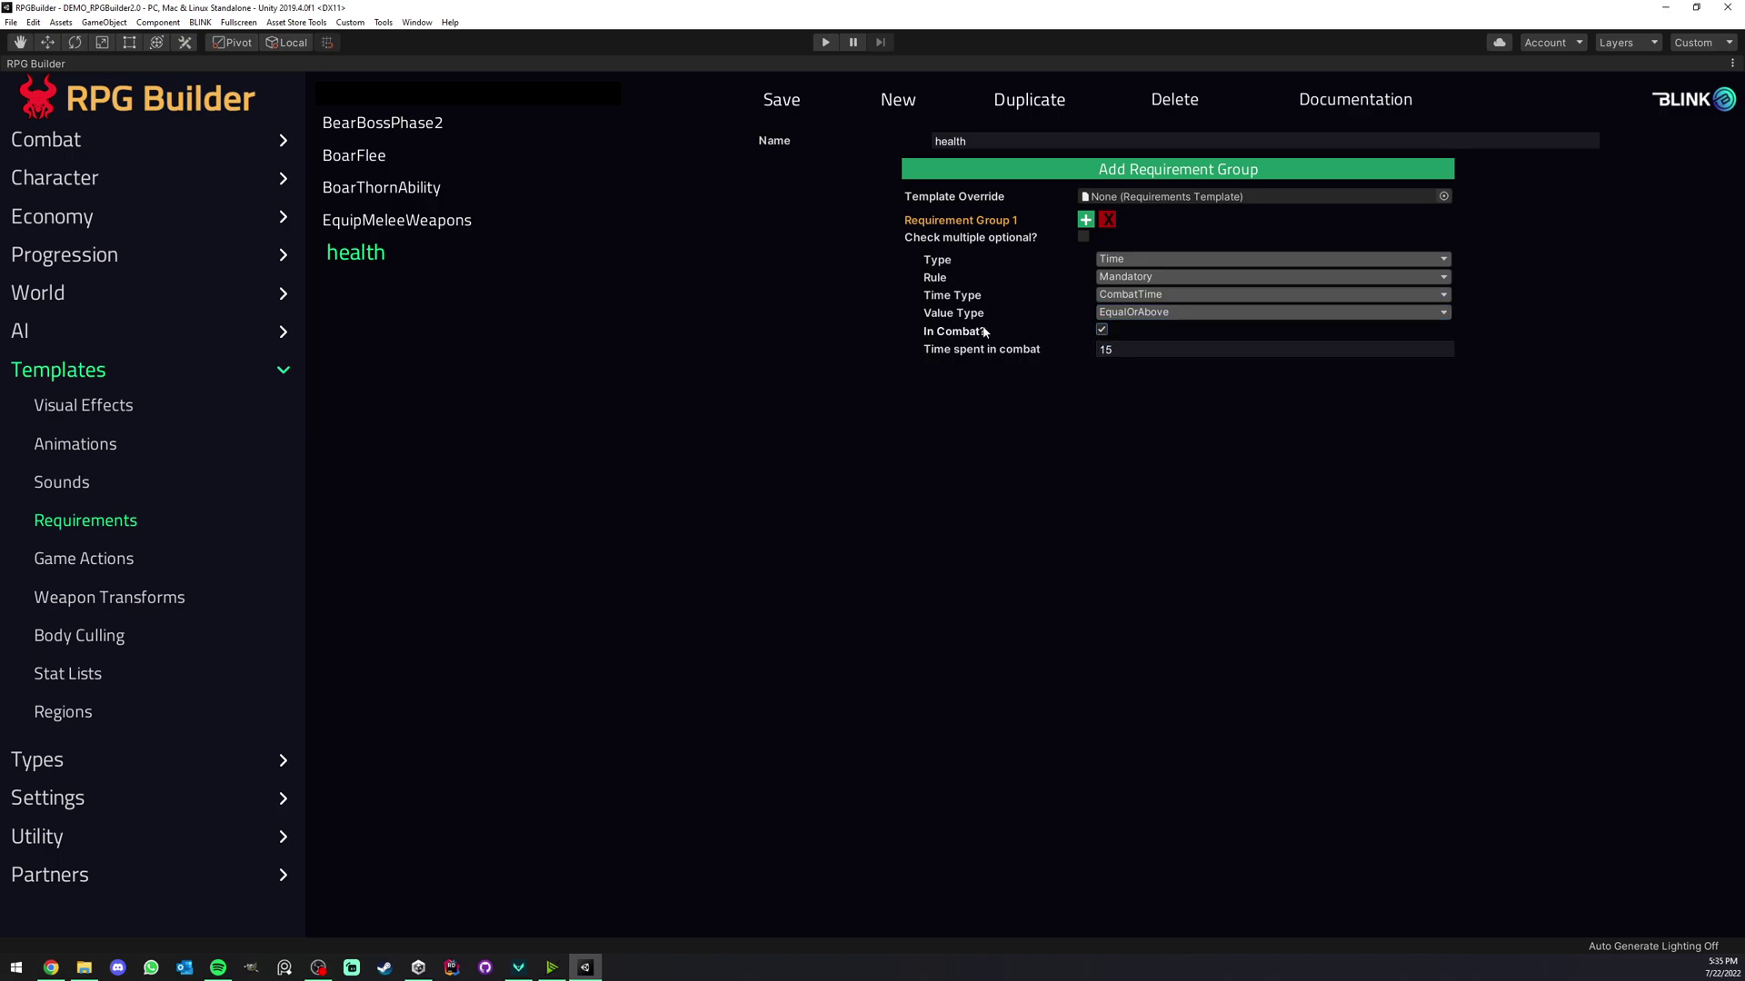
pyautogui.click(1101, 331)
pyautogui.click(1104, 329)
# Open the Bear phase and add three empty Potential Behavior slots under Bear_BEHAVIOR
pyautogui.click(41, 329)
pyautogui.click(51, 560)
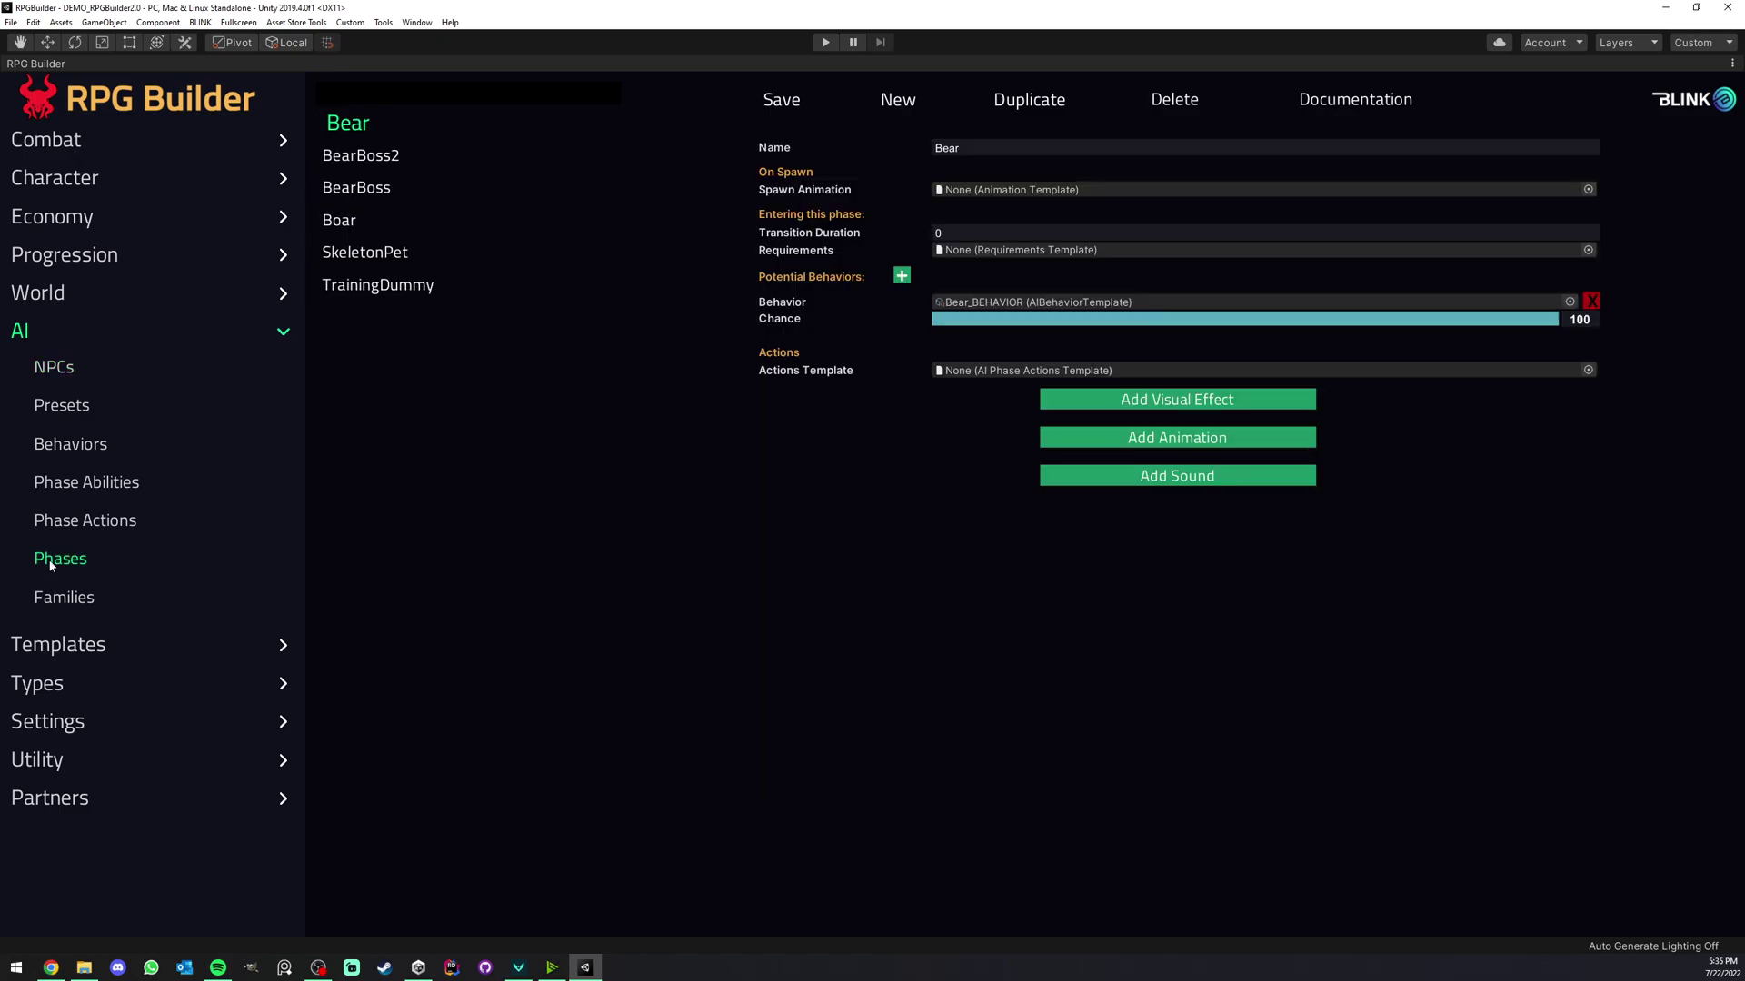
pyautogui.click(901, 276)
pyautogui.click(901, 276)
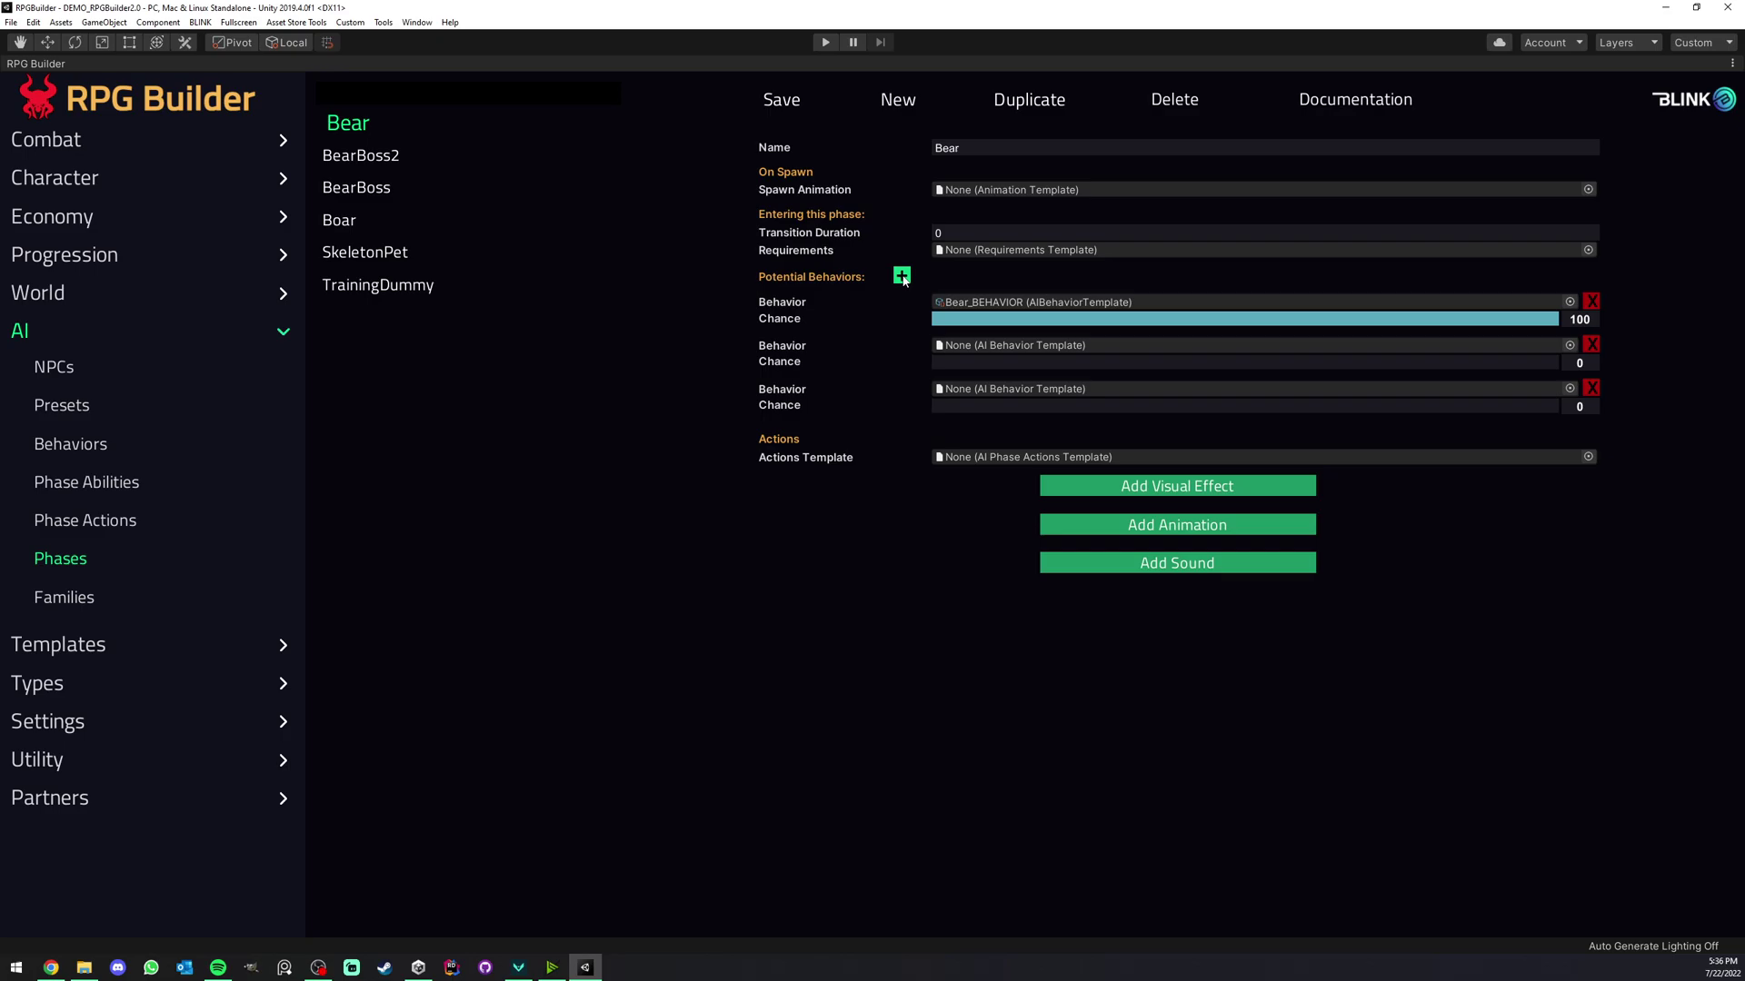
pyautogui.click(902, 277)
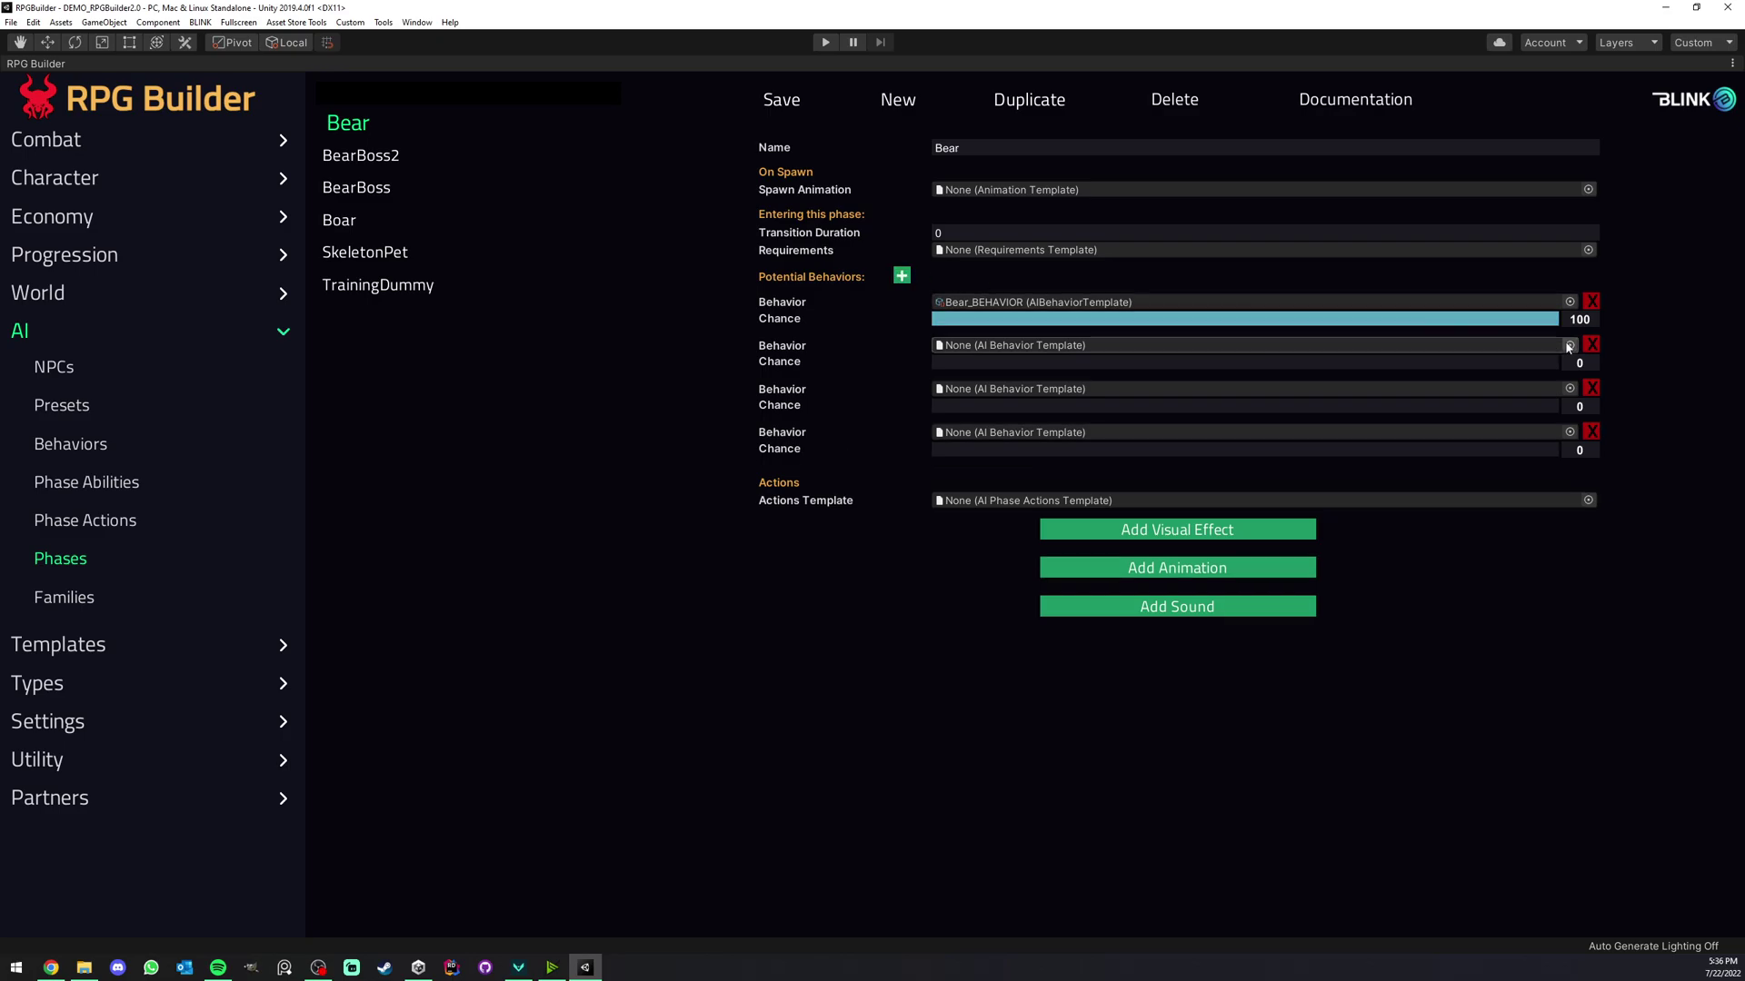
# Add two empty phase-and-preset slots to the Bear NPC, review the Skeleton NPC, then open AI Phases
pyautogui.click(27, 373)
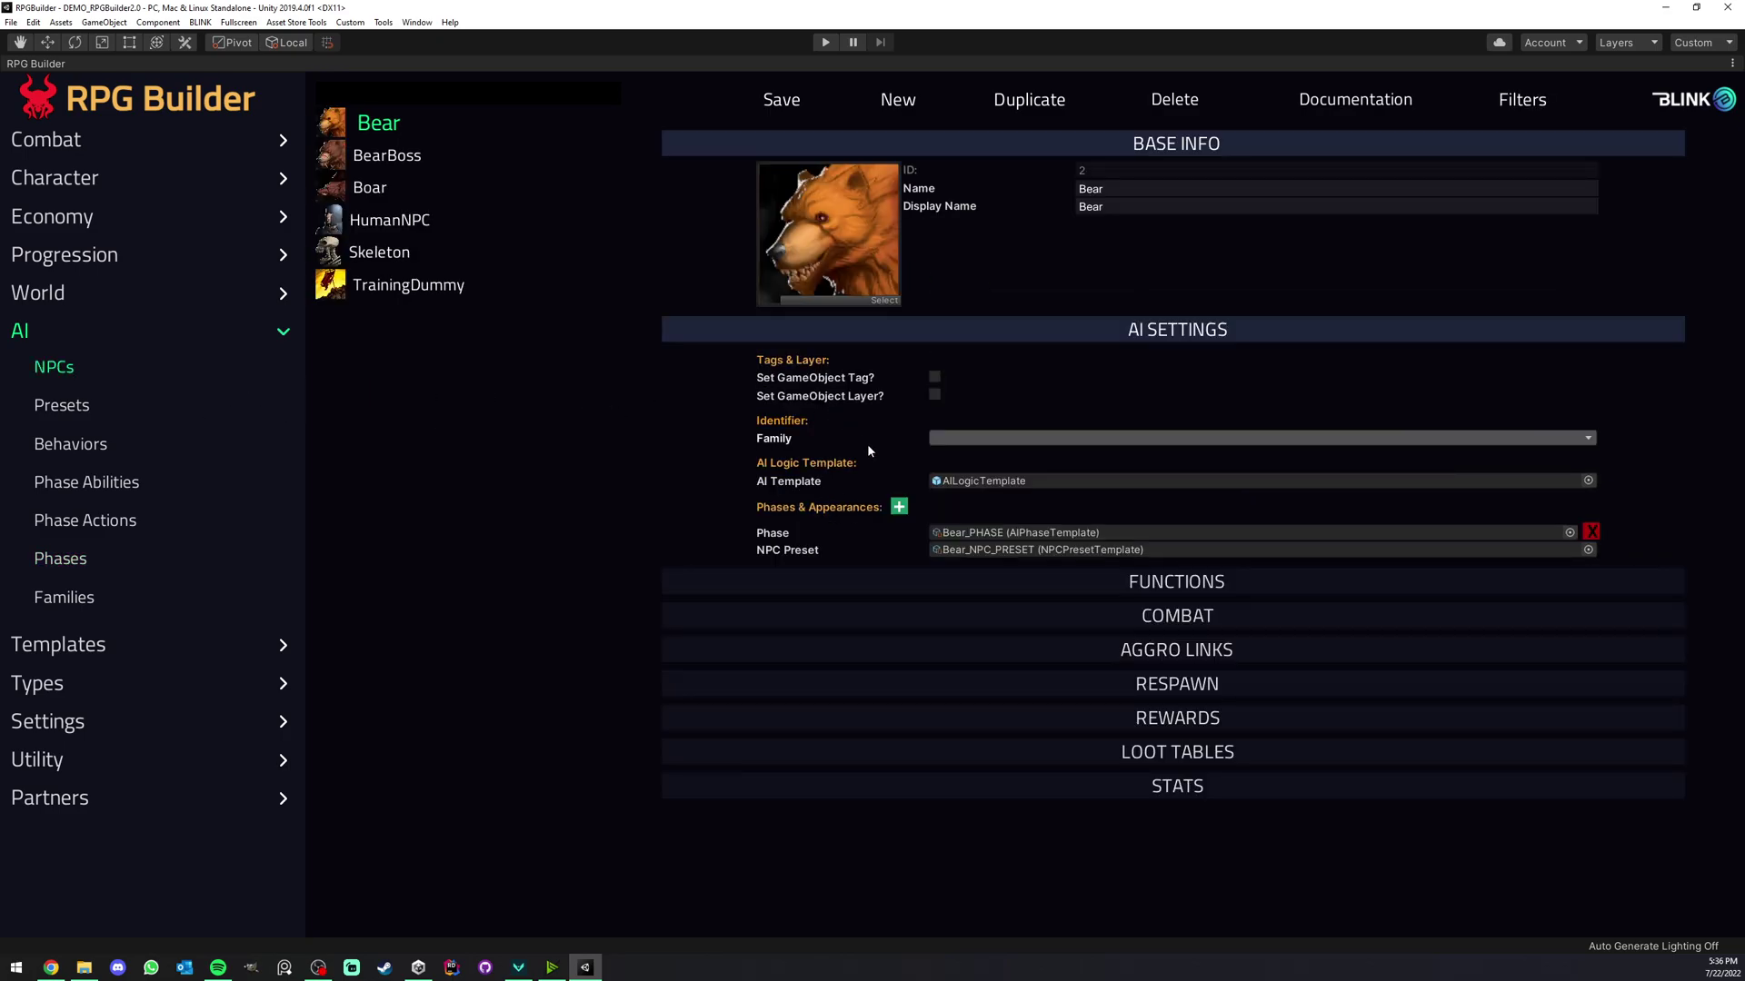
pyautogui.click(899, 506)
pyautogui.click(899, 506)
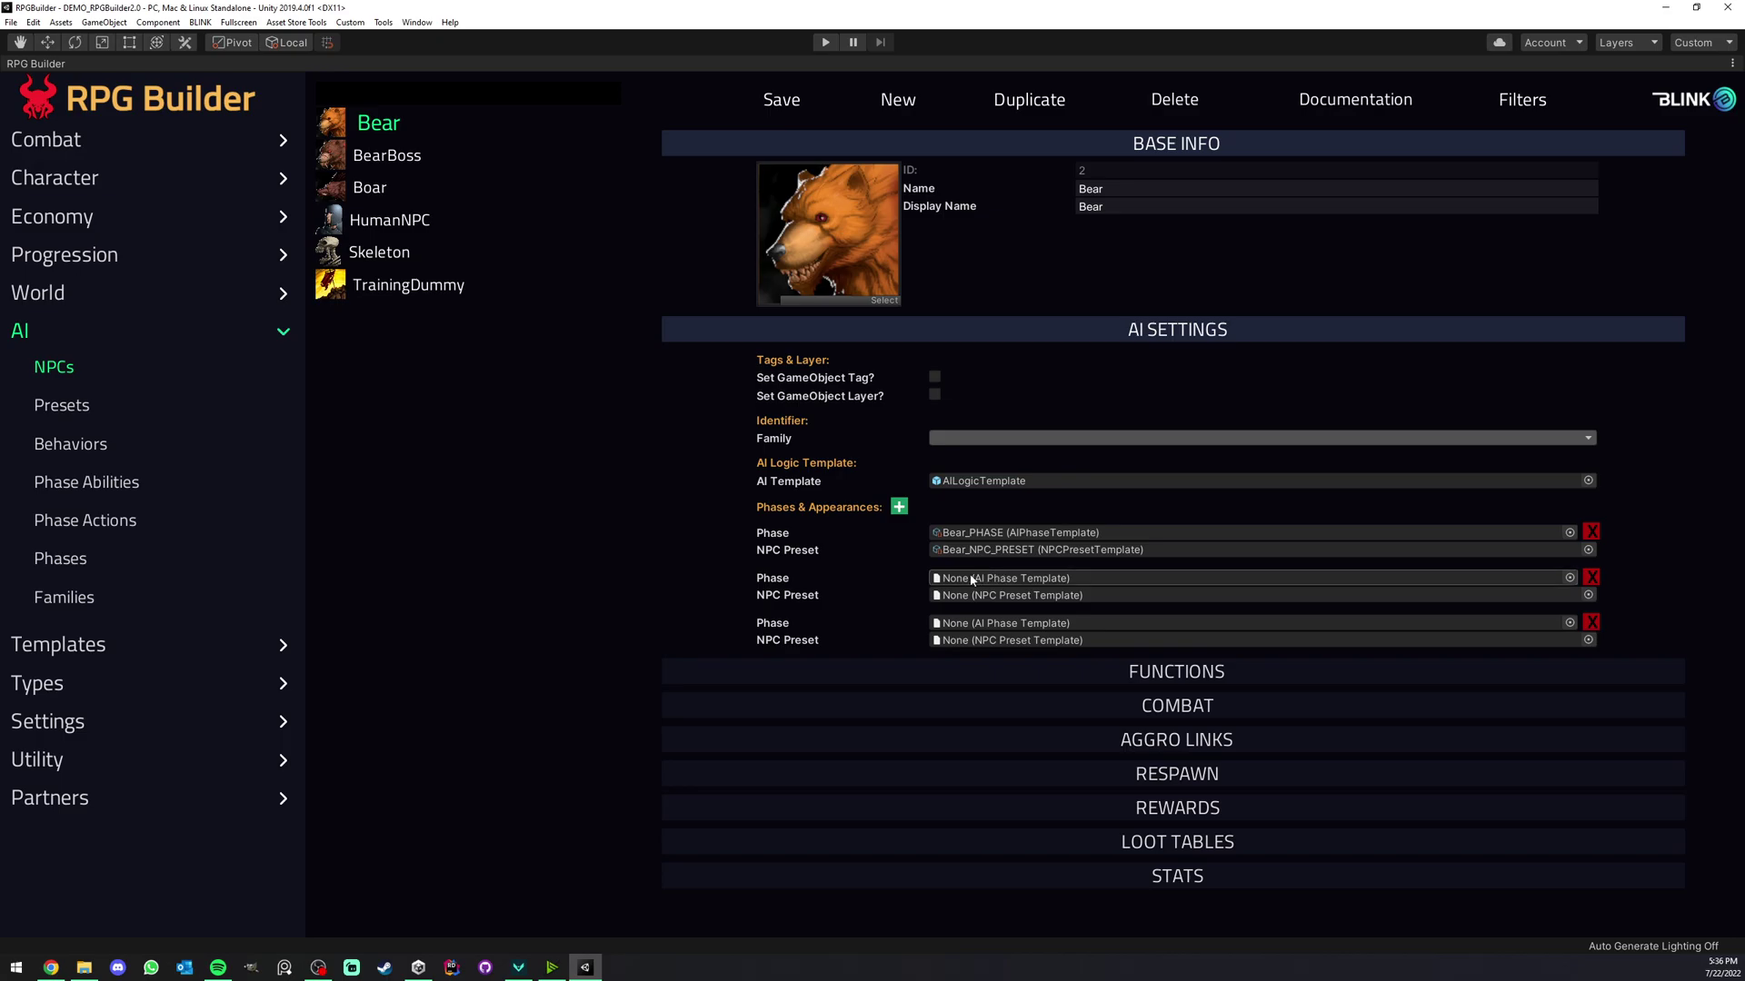
pyautogui.click(375, 264)
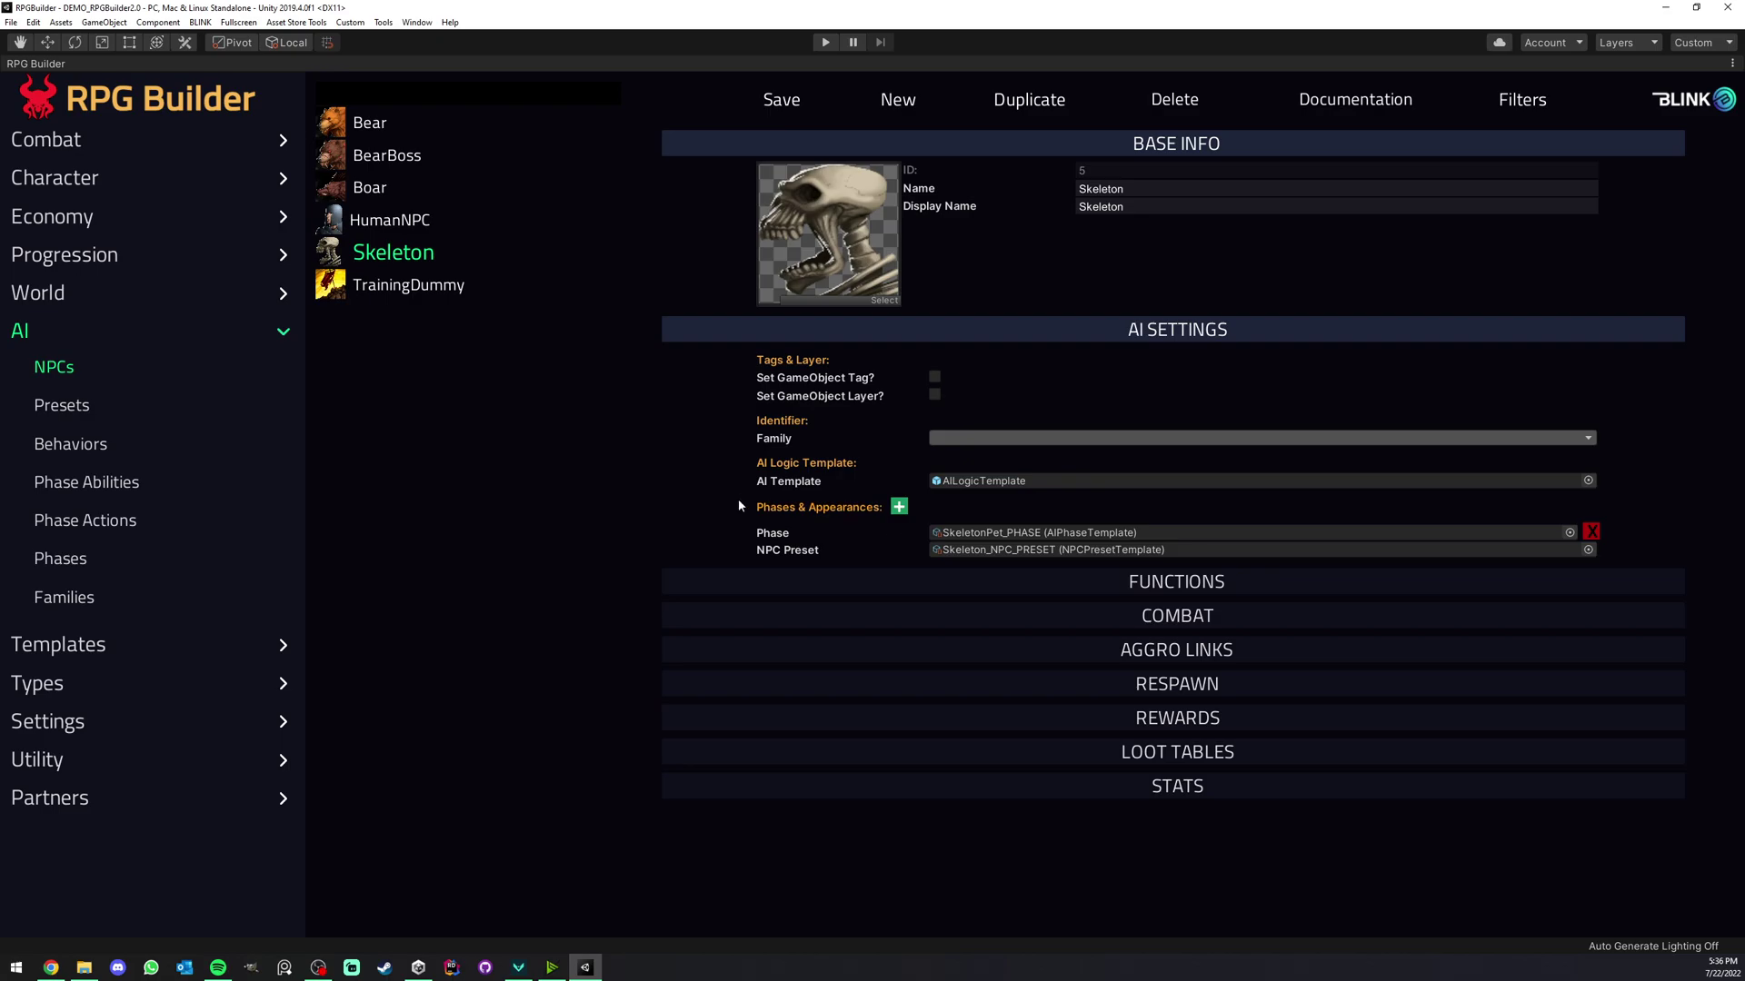
pyautogui.click(62, 558)
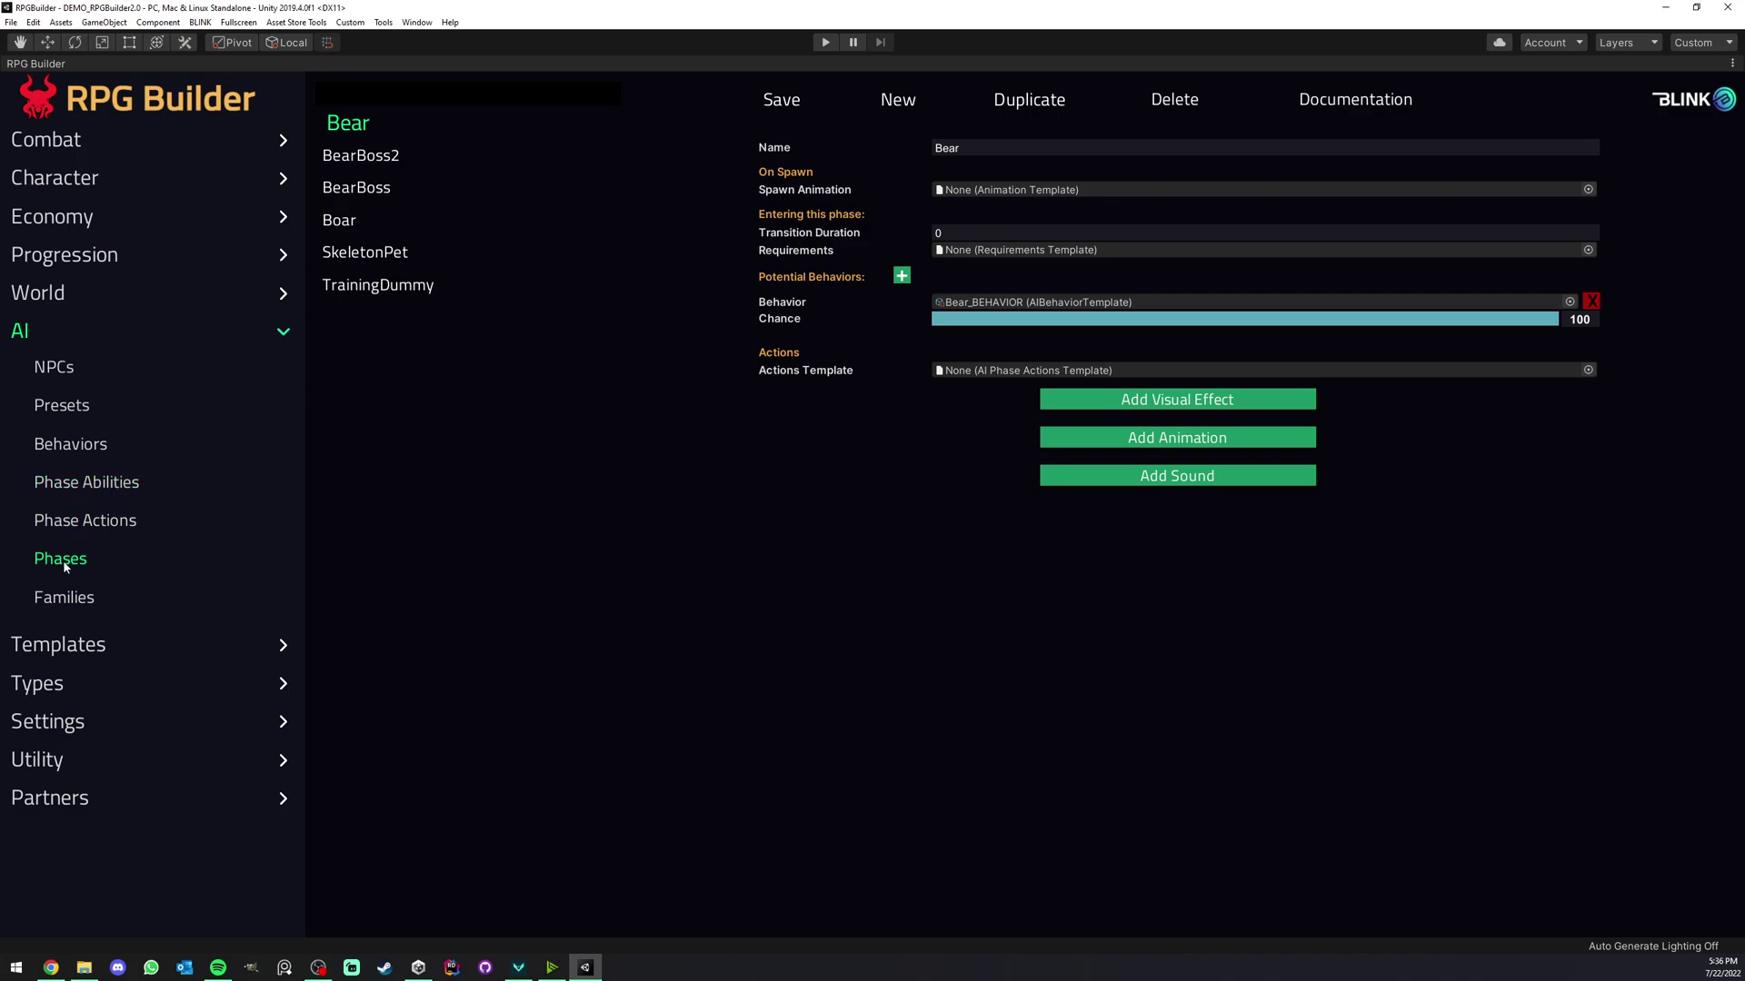
# Add a second action to Phase1 and set the first action to activate on Exit
pyautogui.click(65, 524)
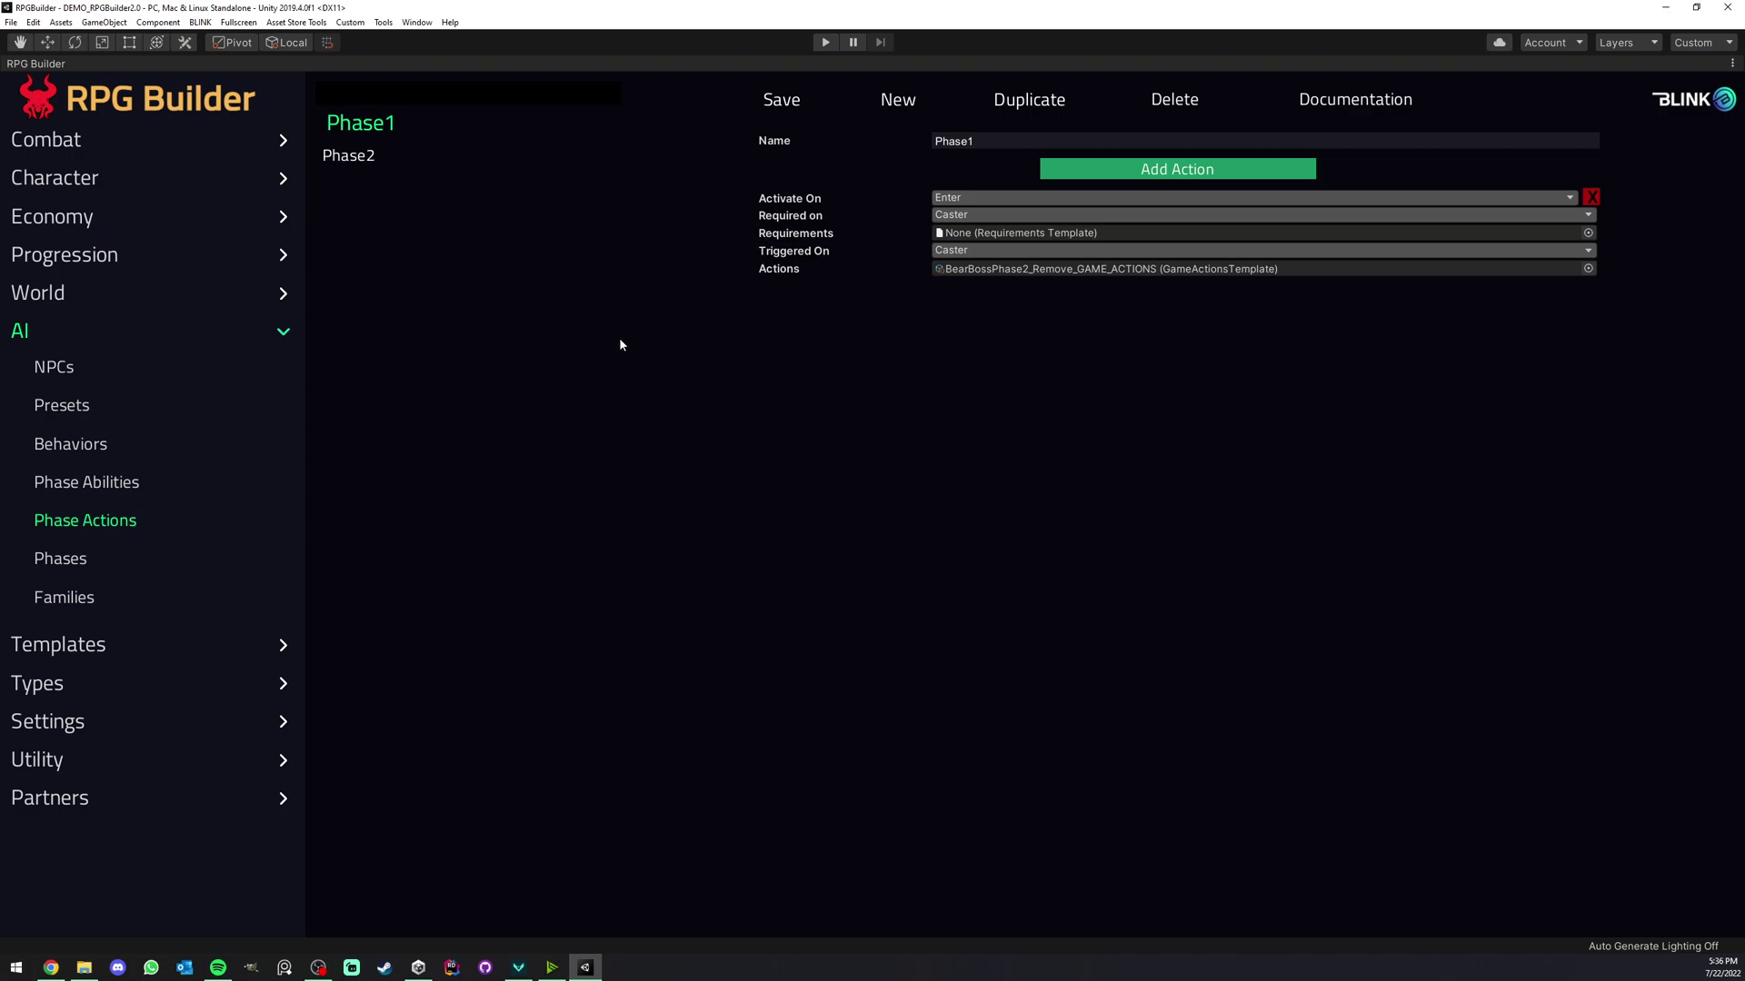
pyautogui.click(1052, 169)
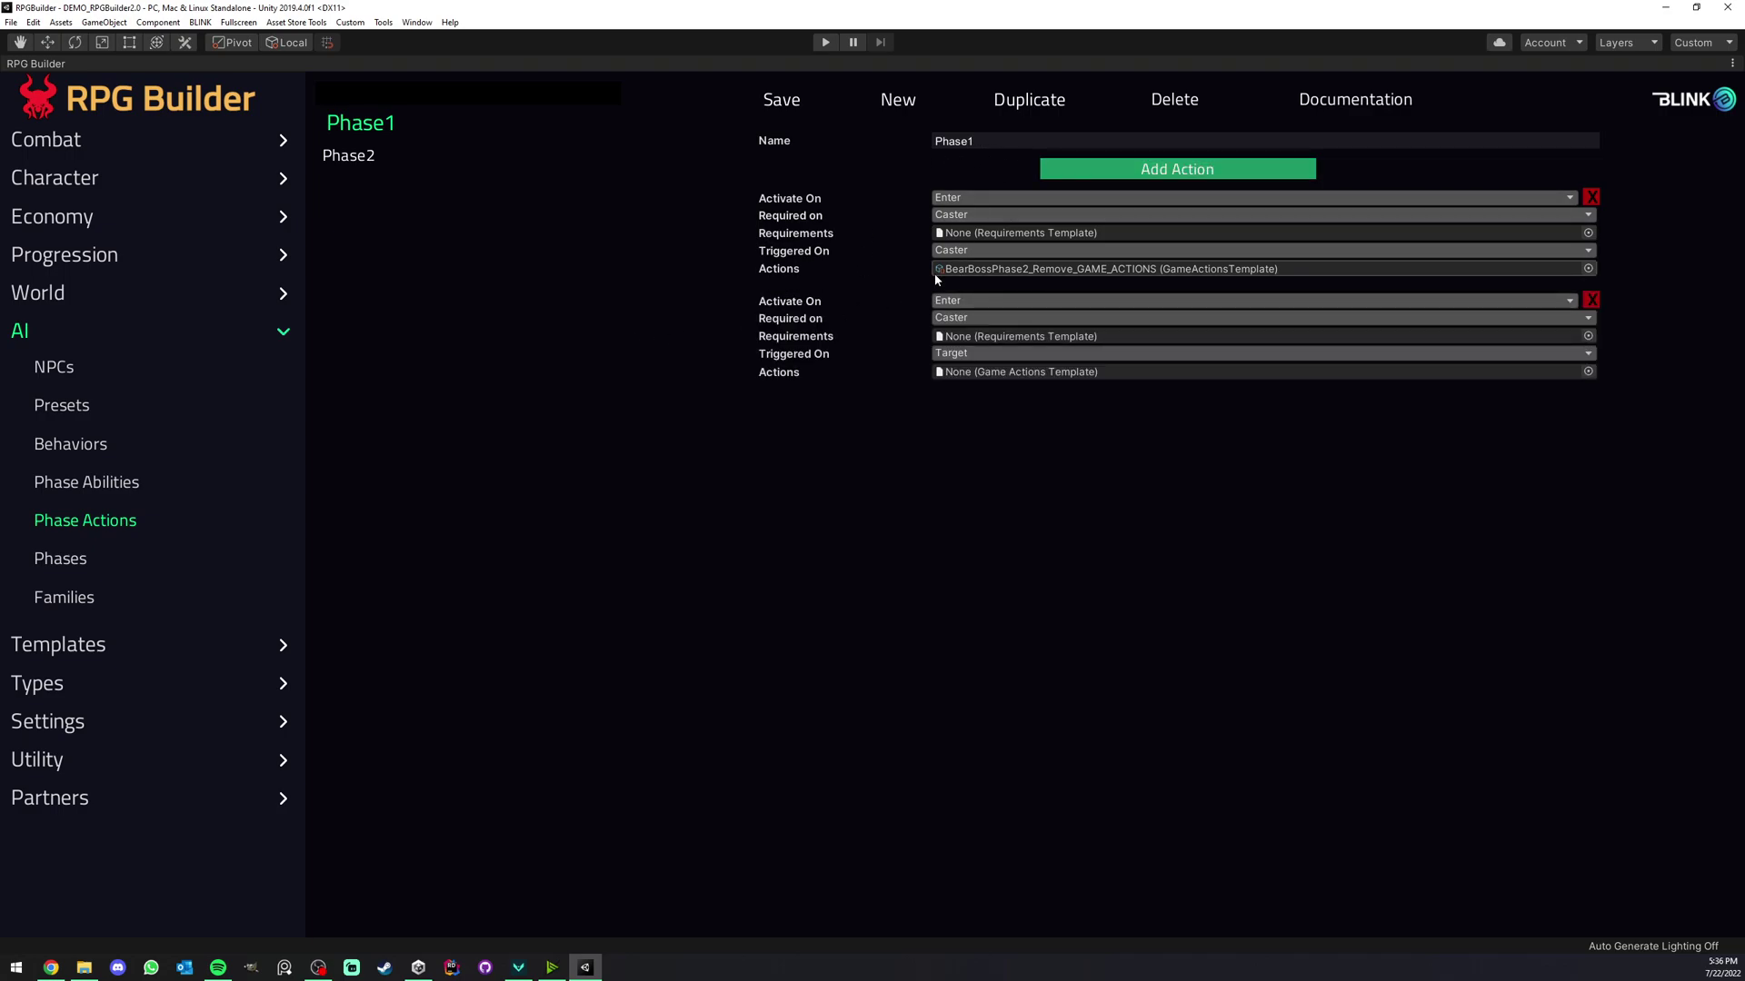
pyautogui.click(959, 199)
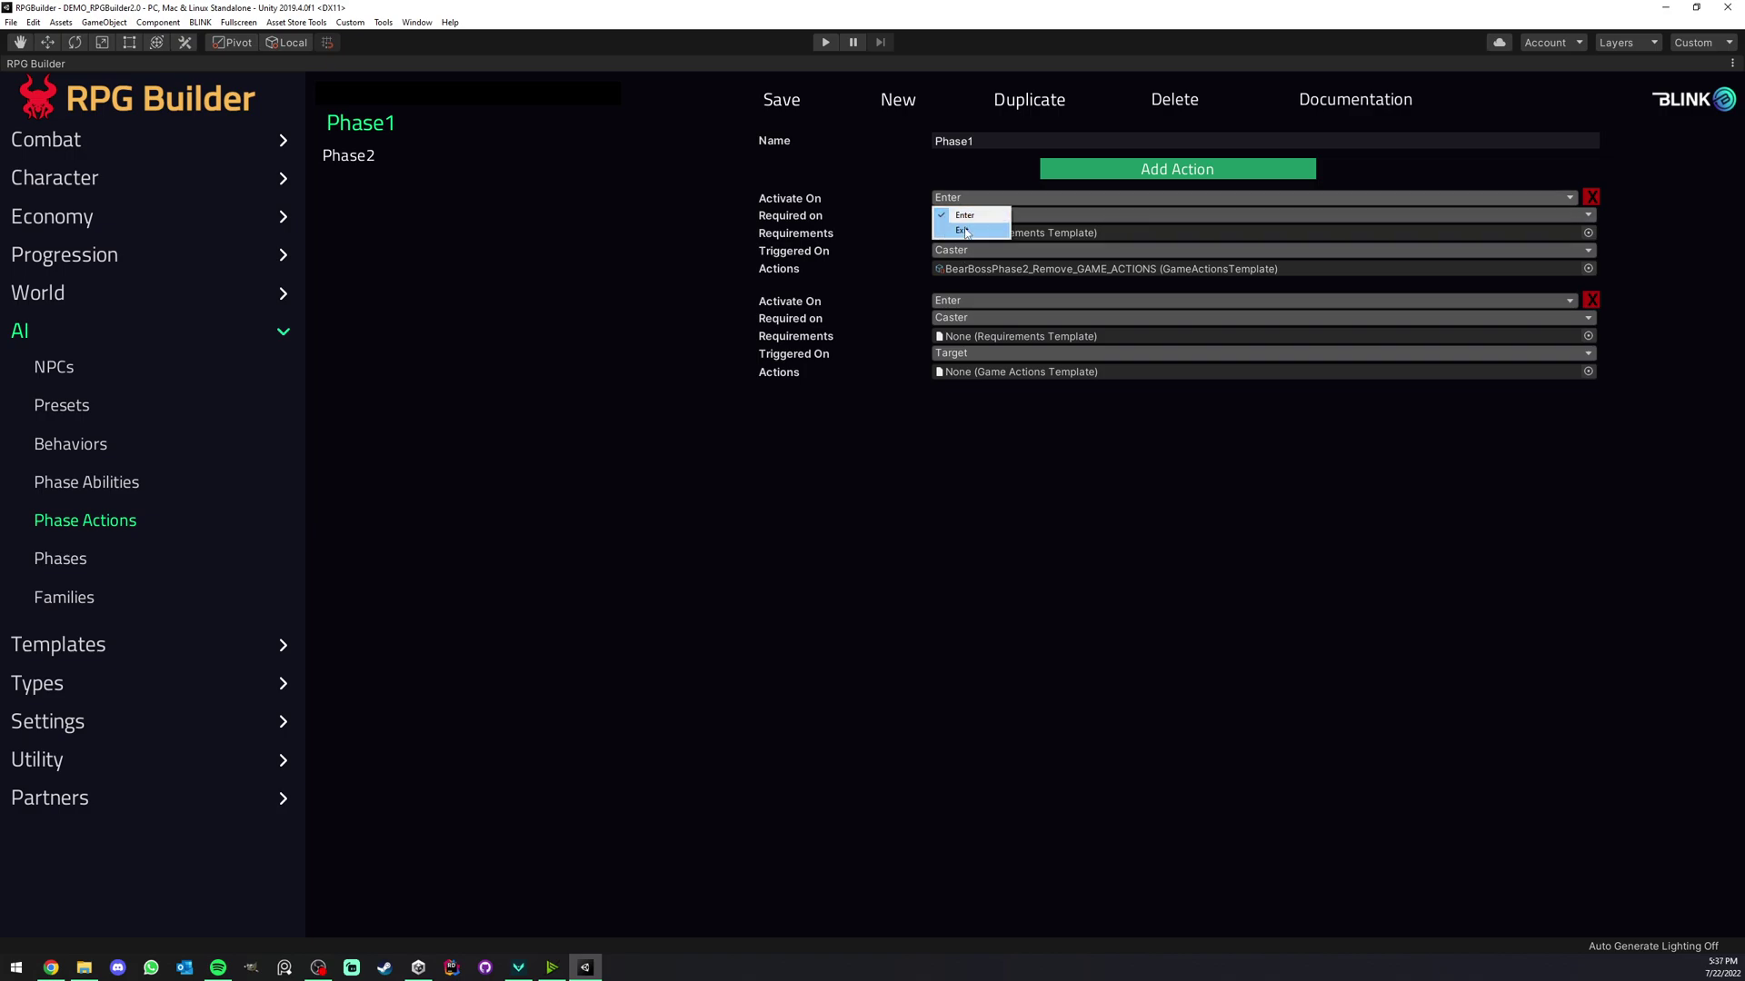
pyautogui.click(965, 231)
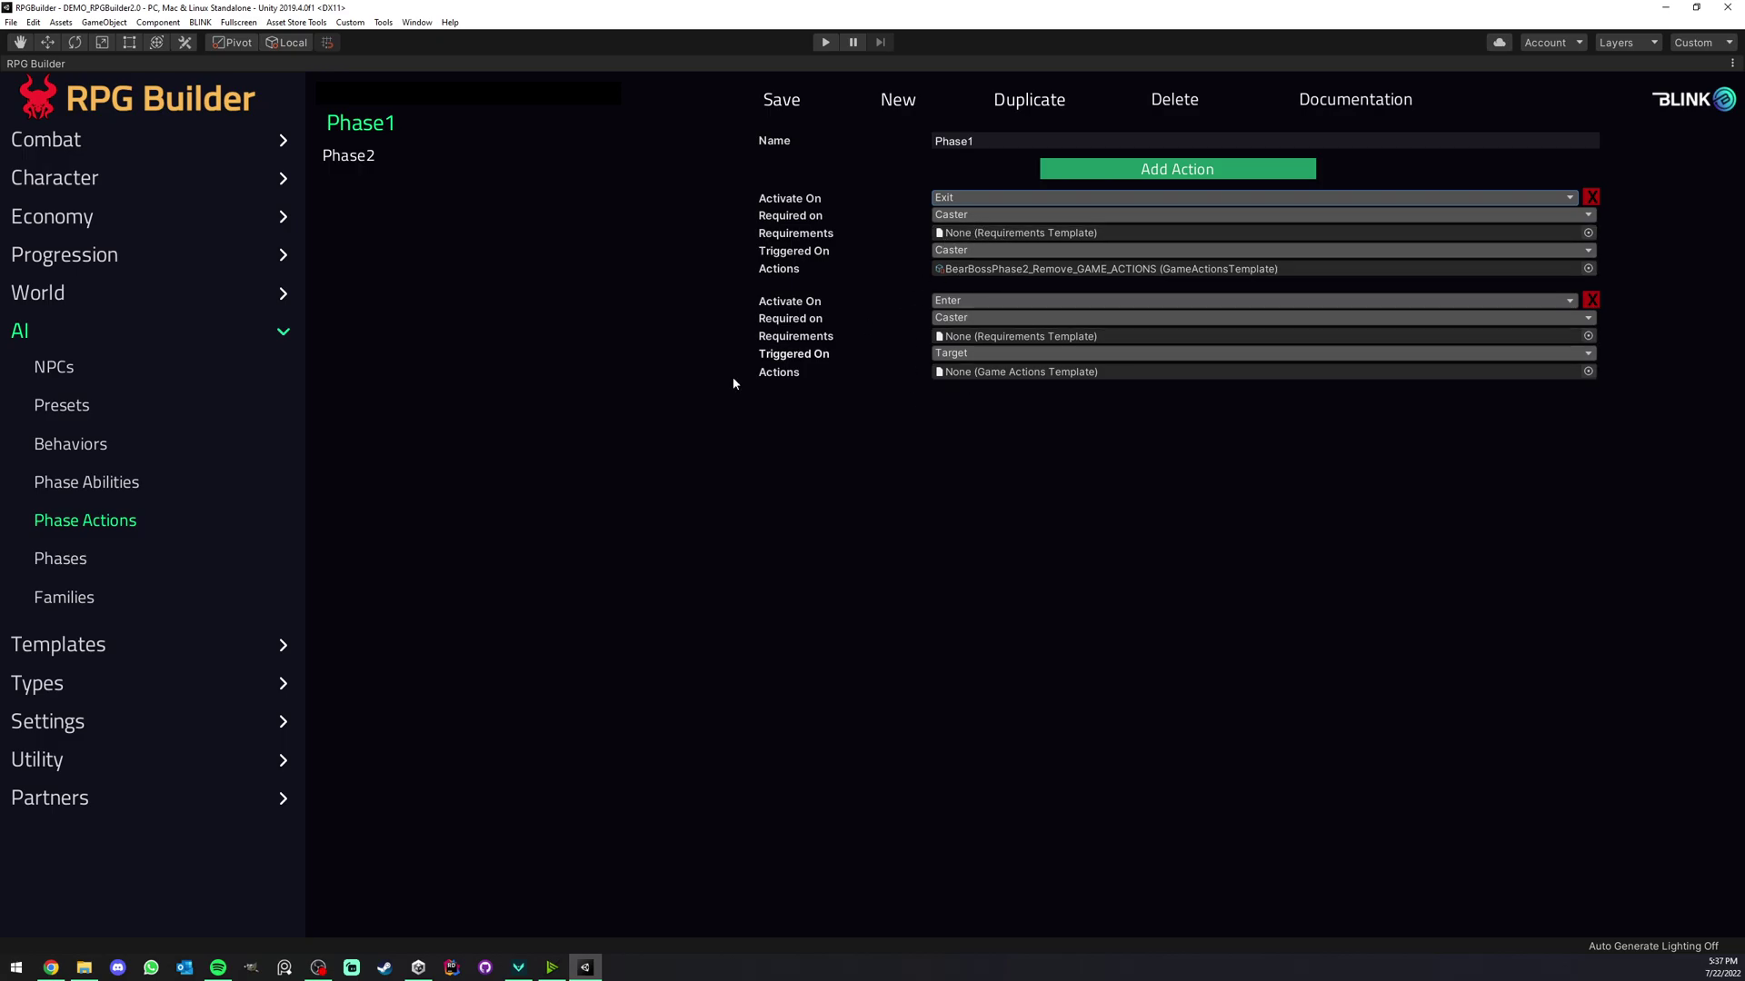
# Draft a new game actions template with entries left as Ability, then reopen the Bear phase
pyautogui.click(73, 641)
pyautogui.click(87, 560)
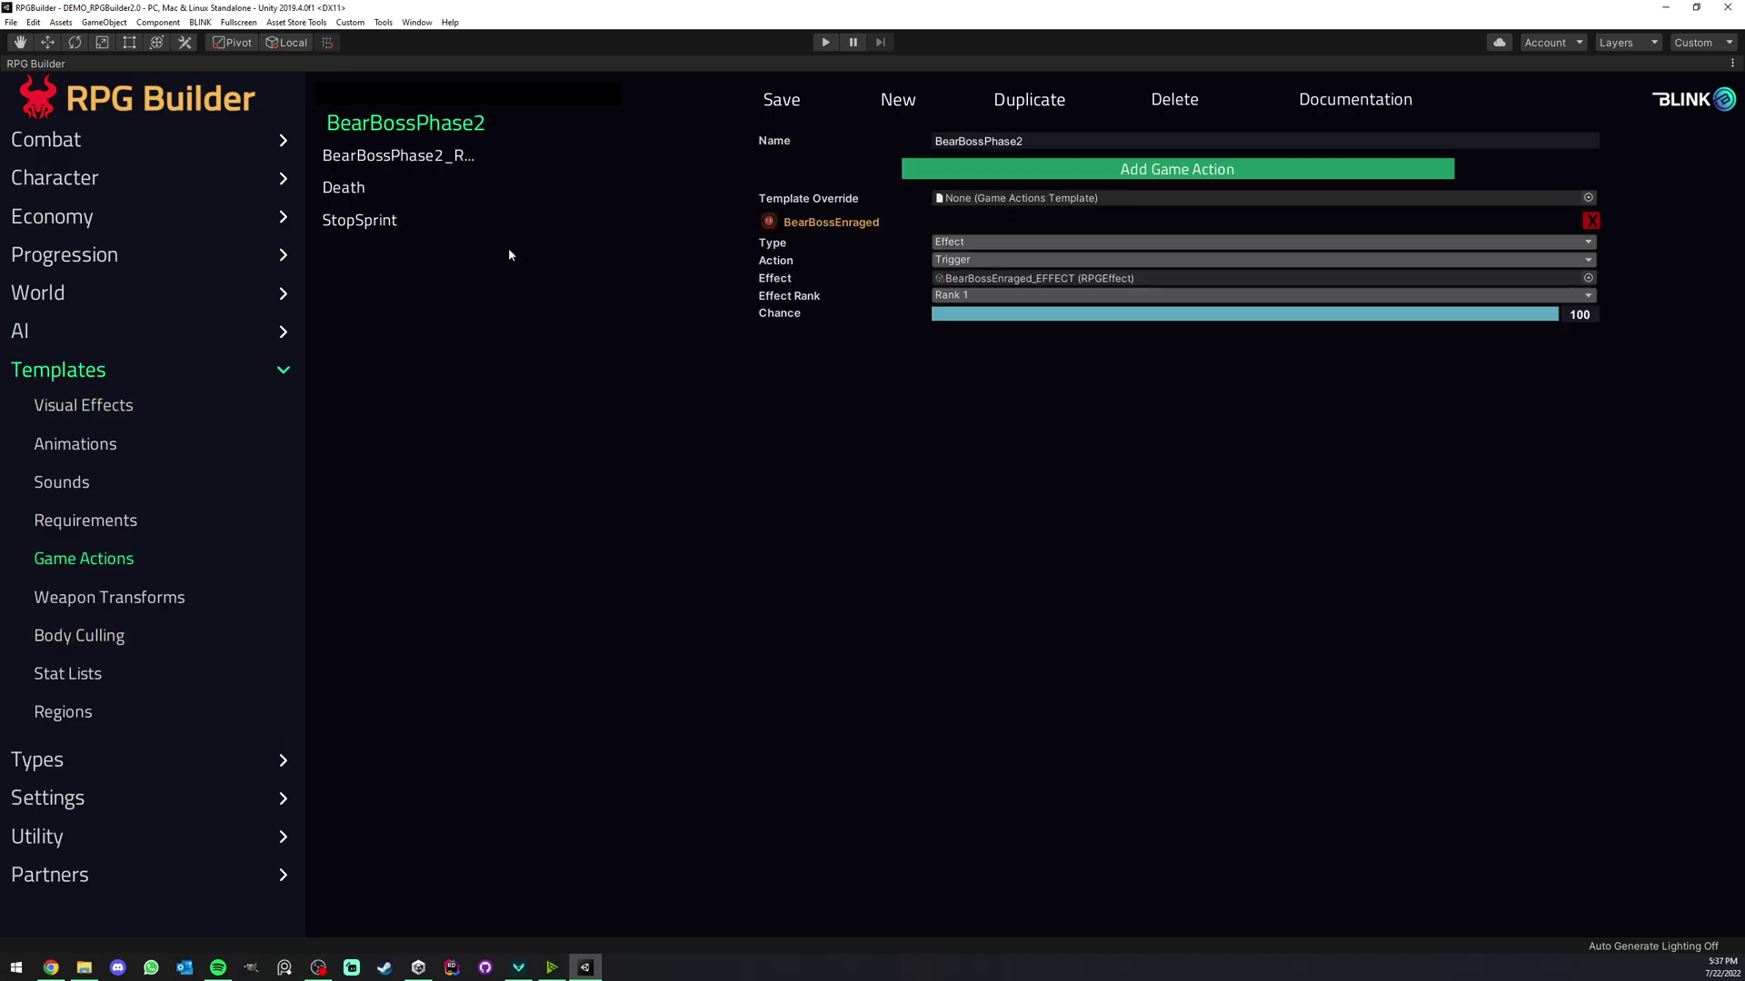
pyautogui.click(916, 100)
pyautogui.click(1056, 168)
pyautogui.click(1056, 168)
pyautogui.click(1056, 168)
pyautogui.click(1056, 168)
pyautogui.click(990, 240)
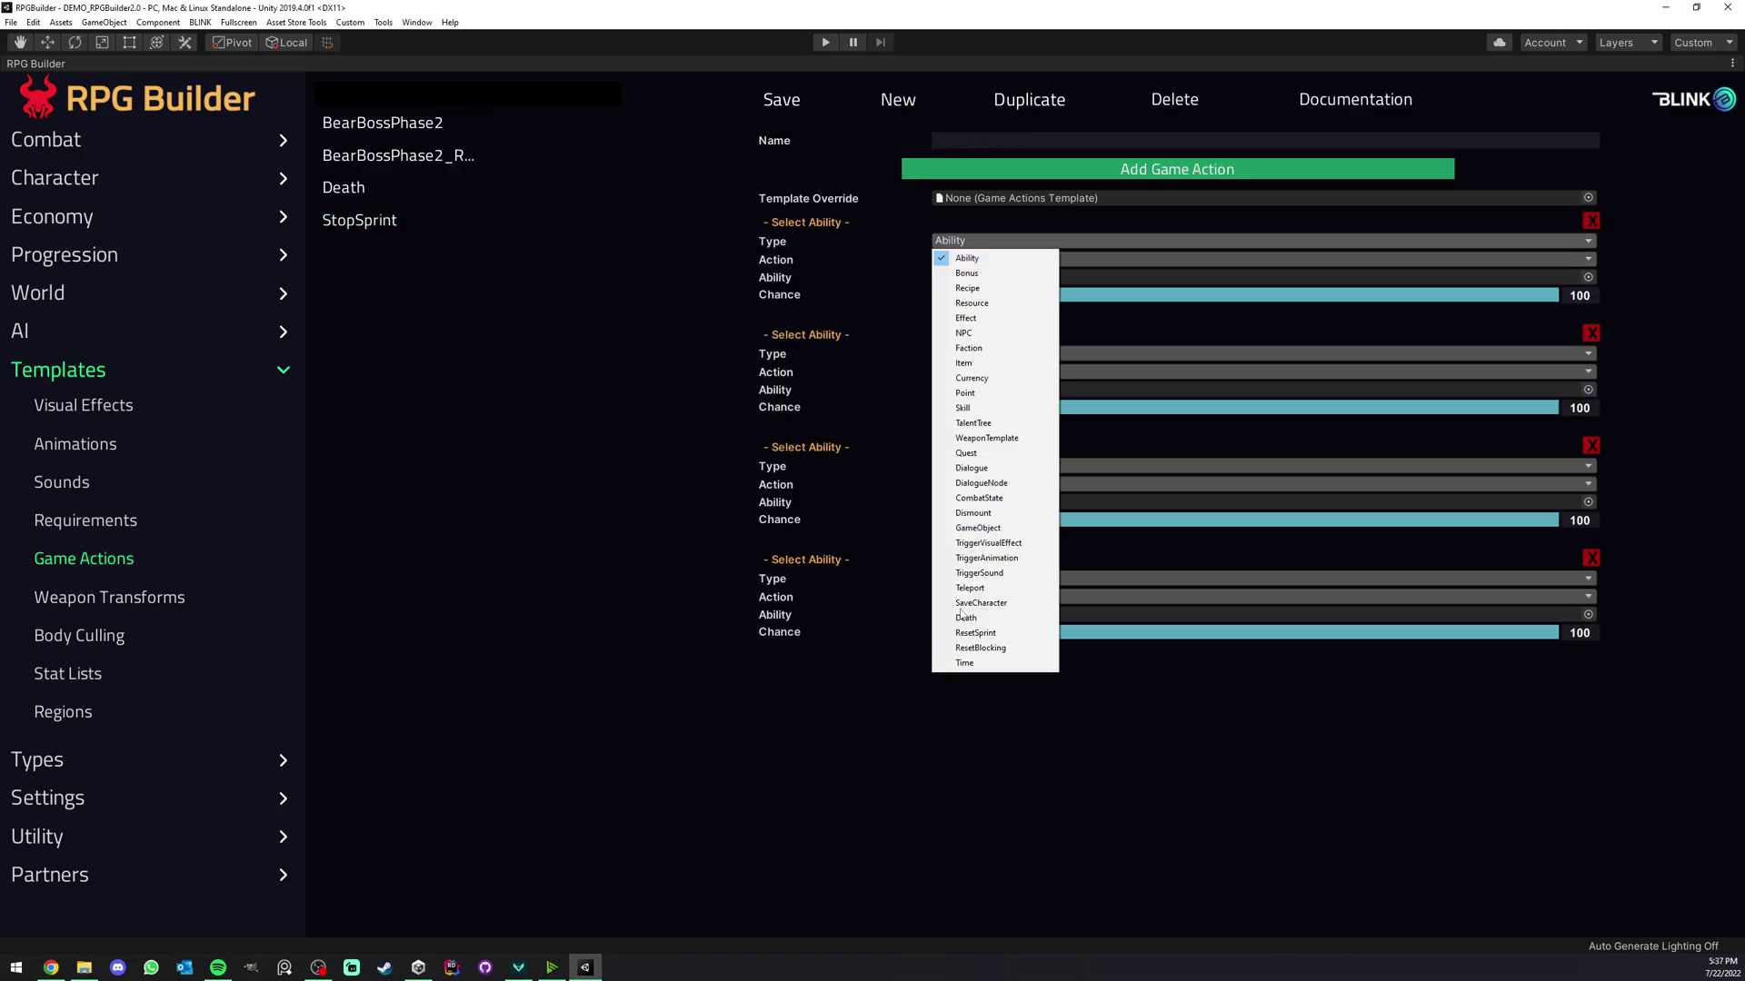
pyautogui.click(475, 373)
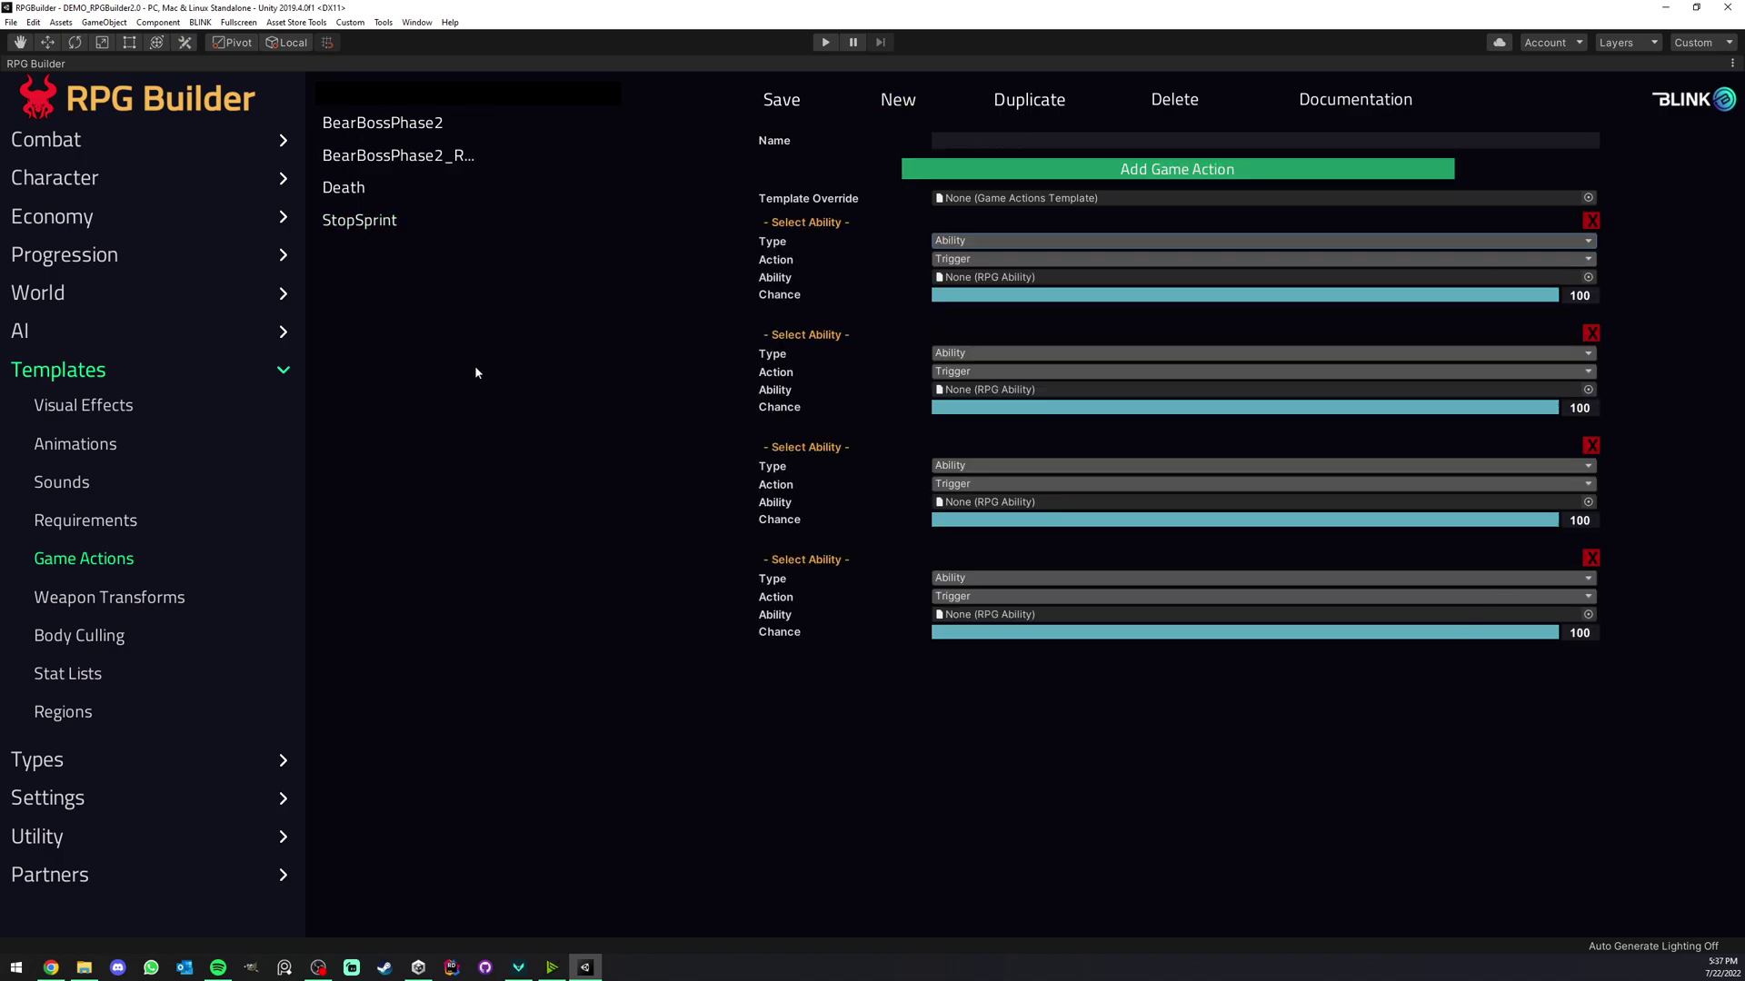
pyautogui.click(41, 332)
pyautogui.click(60, 558)
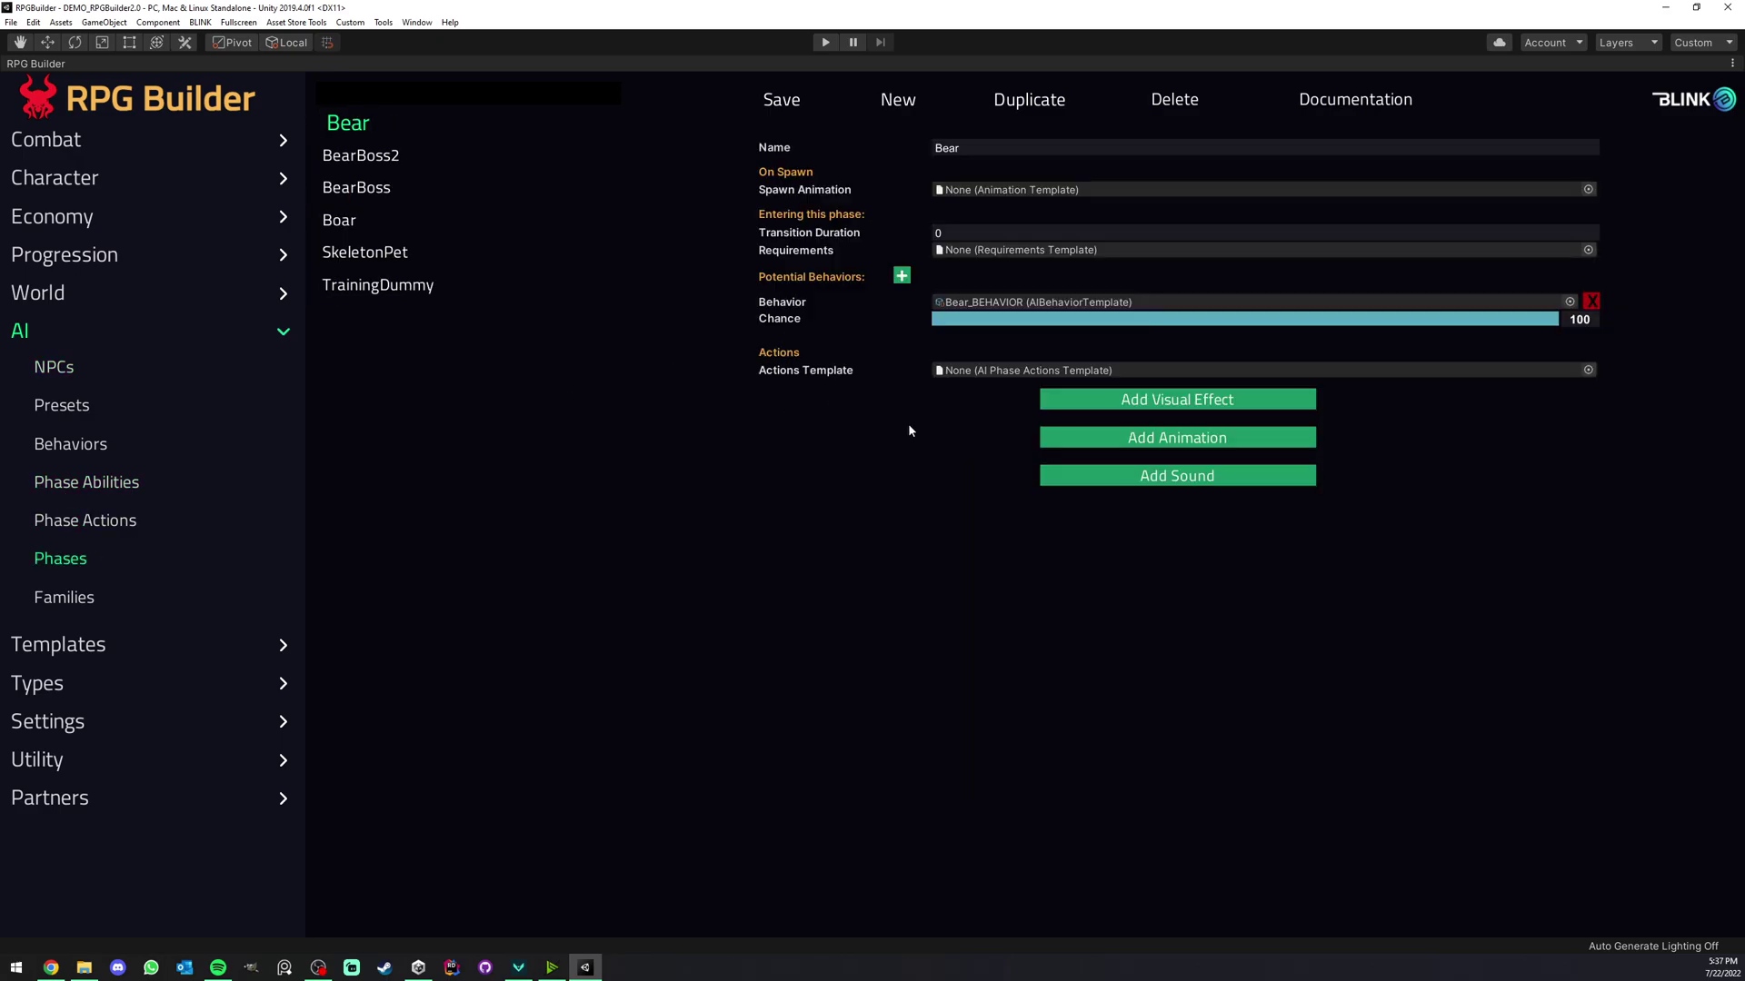
# Add a visual effect, an animation and a sound entry to the Bear phase
pyautogui.click(1101, 398)
pyautogui.click(1113, 666)
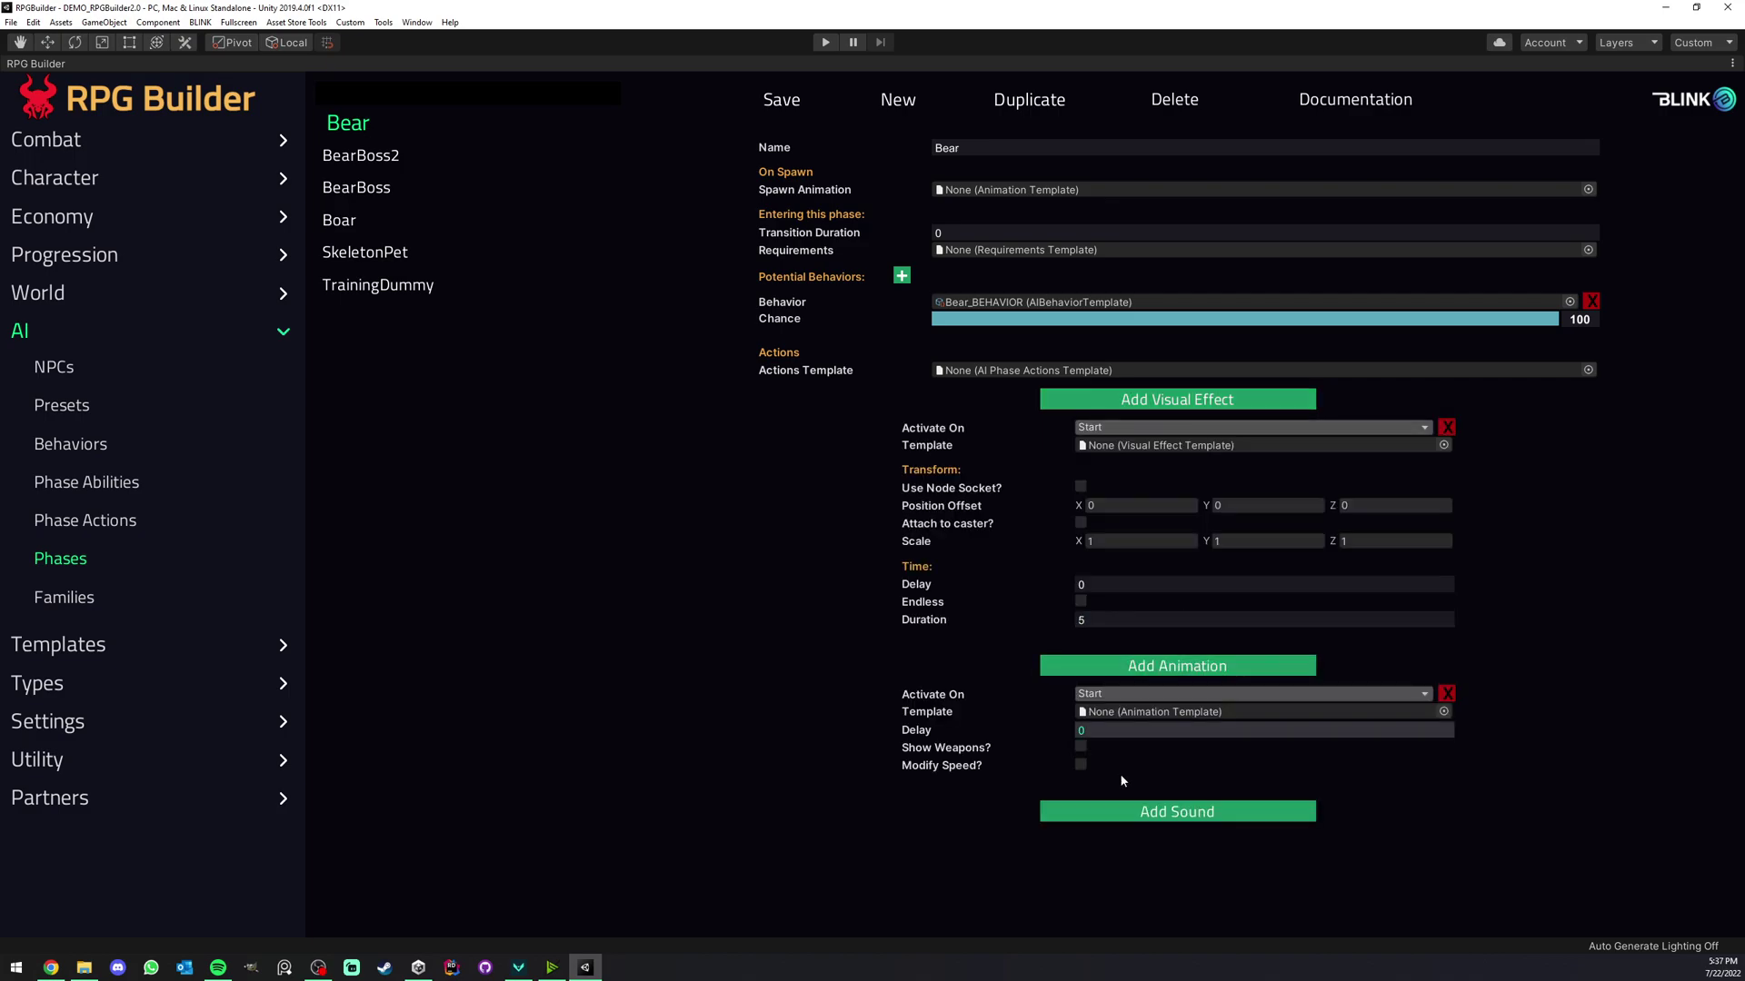
pyautogui.click(1140, 811)
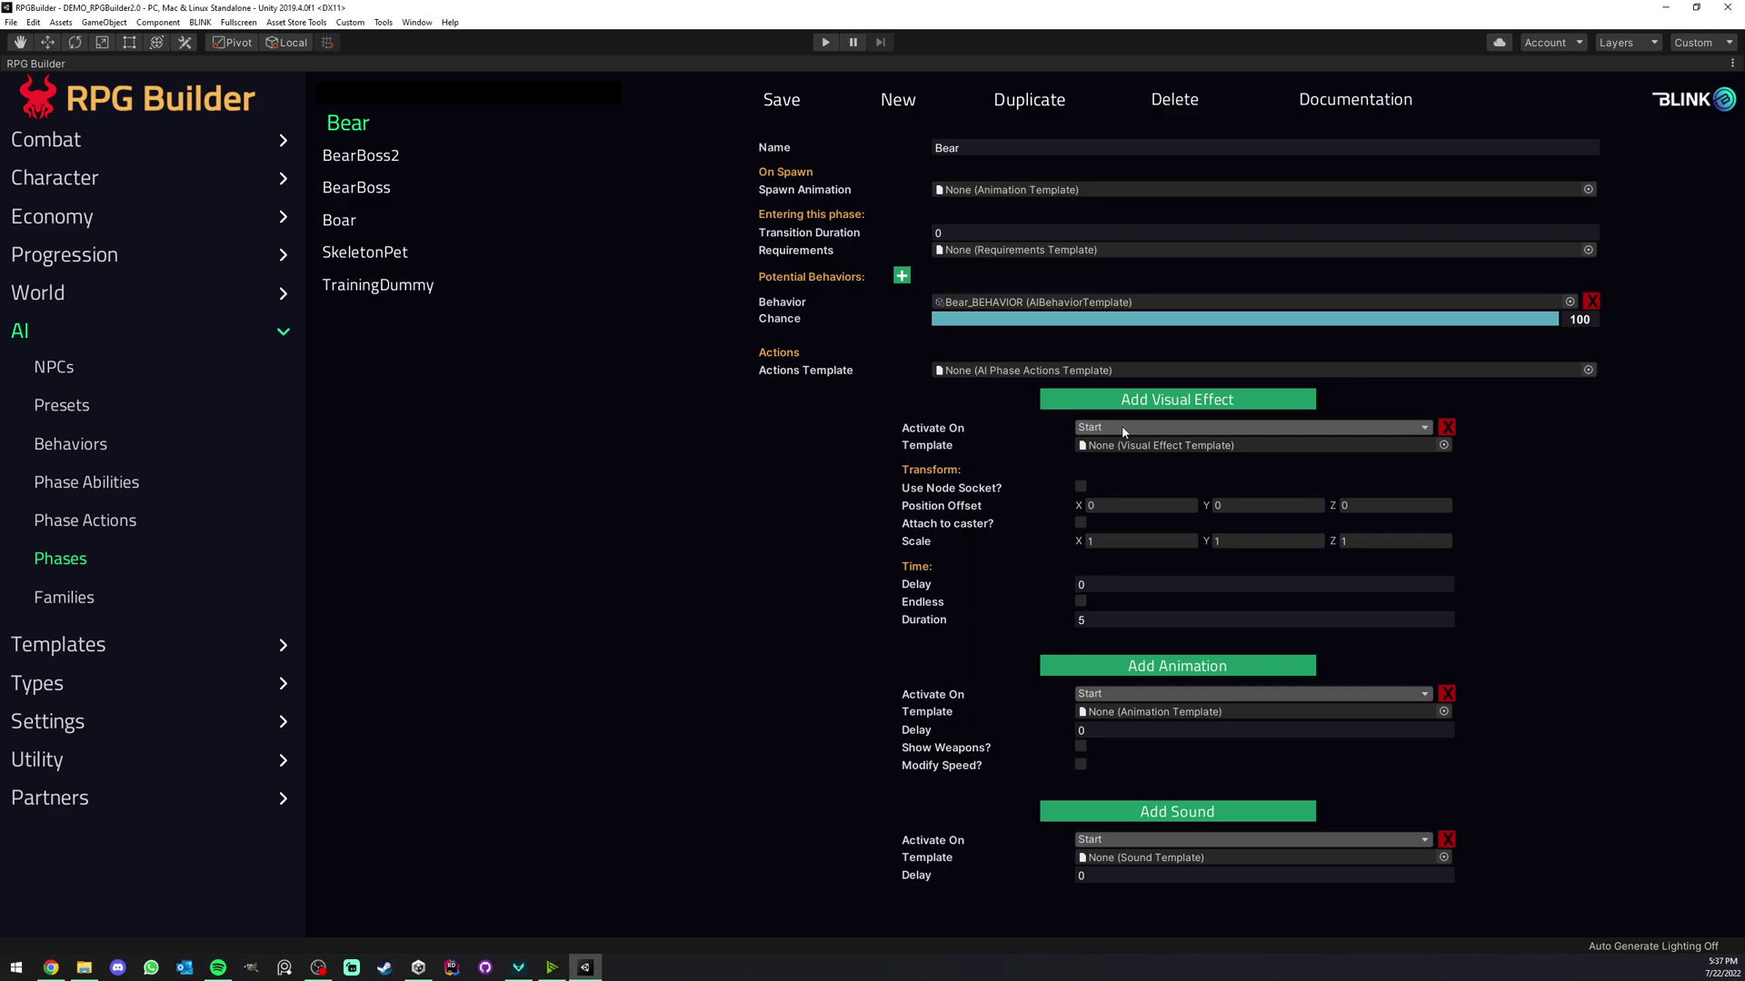
# Check the visual effect's Start activation and the animation delay, then delete the visual effect
pyautogui.click(1121, 425)
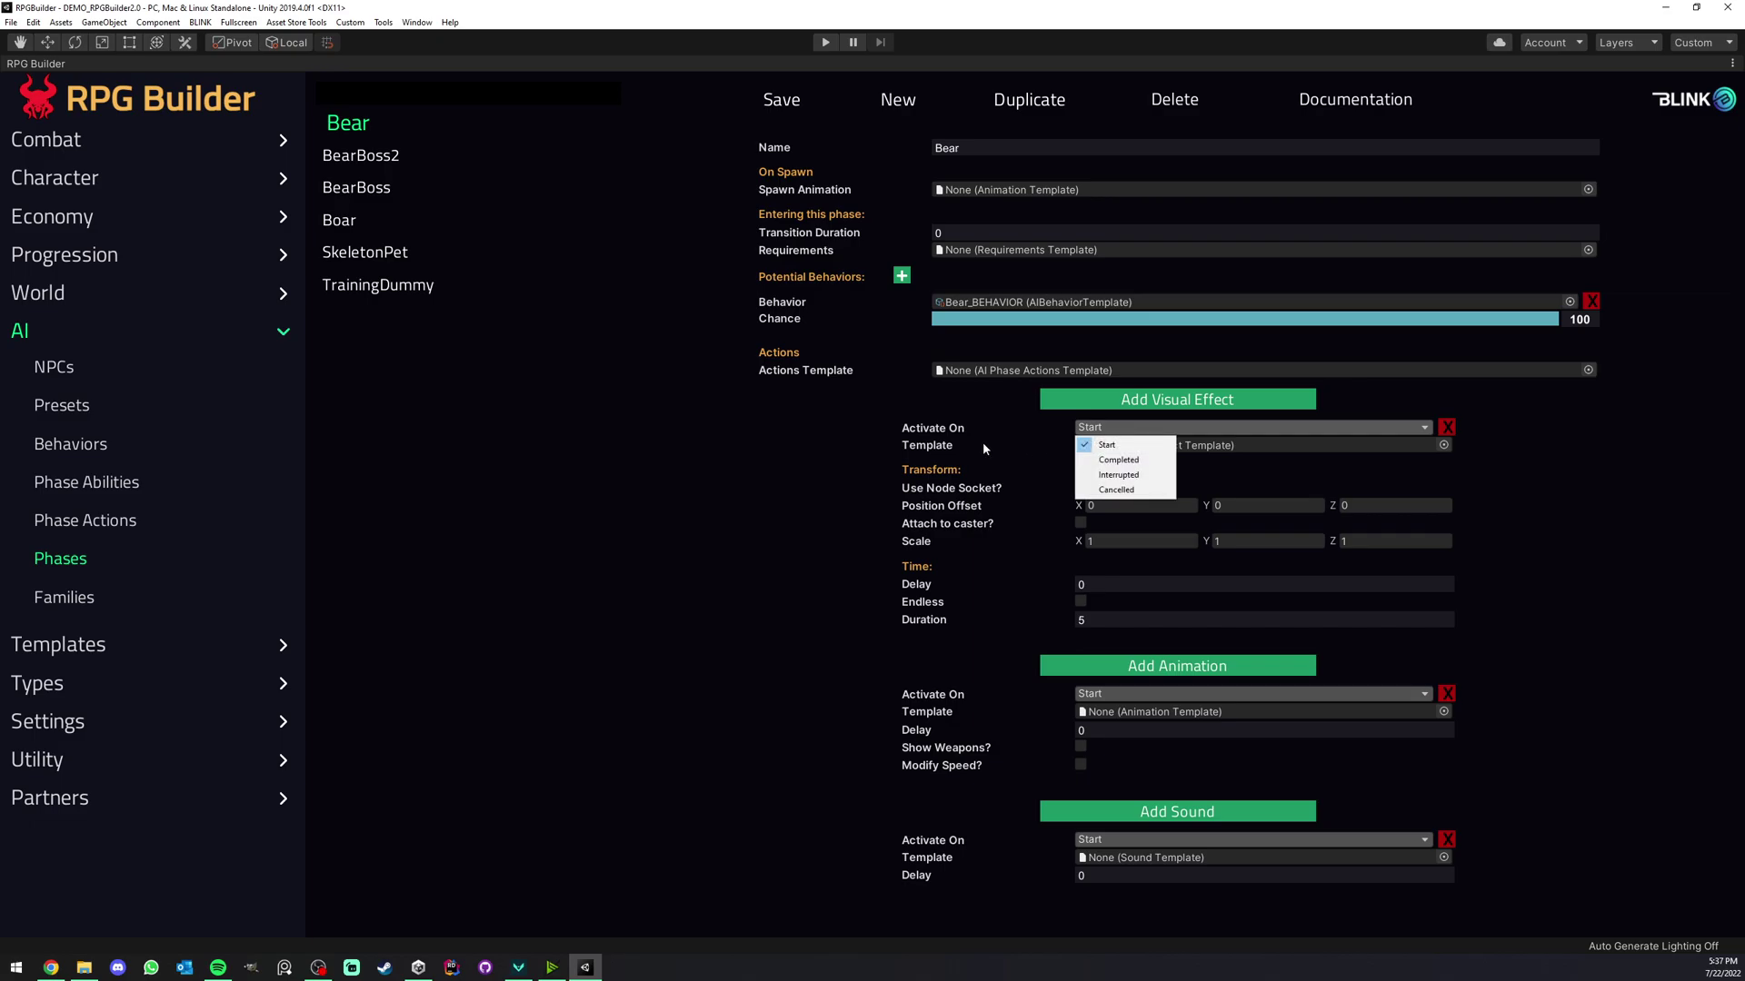
pyautogui.click(1113, 440)
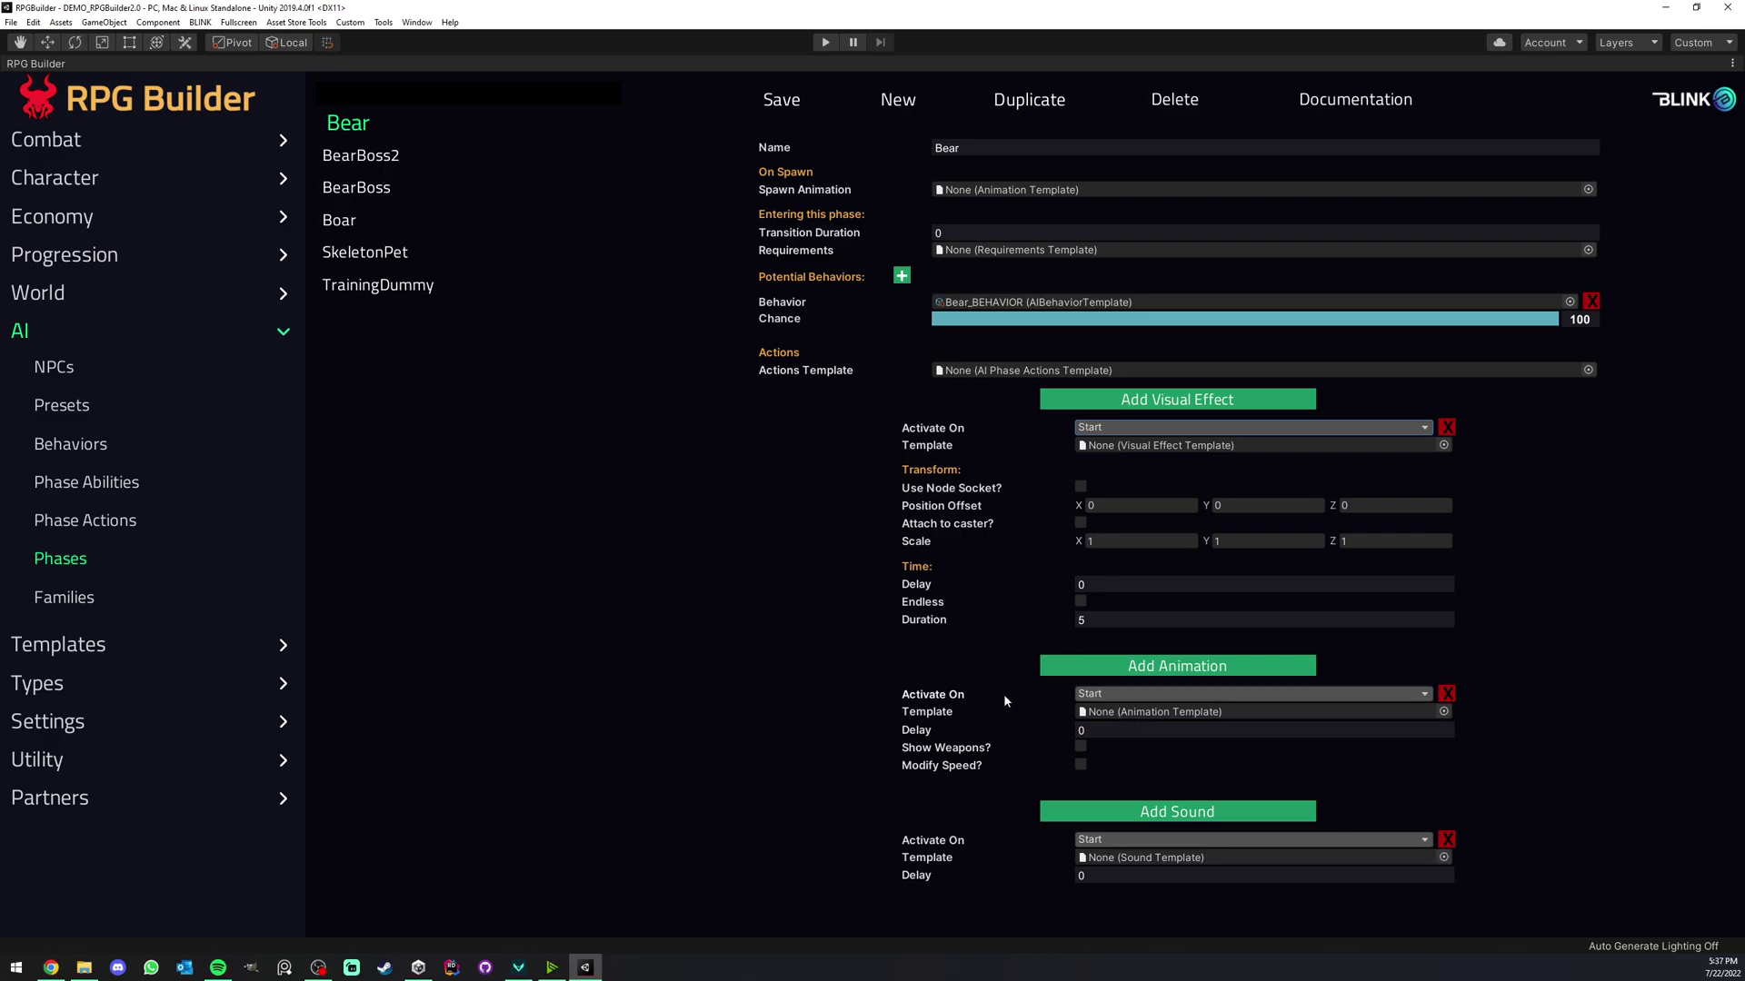
pyautogui.click(1125, 726)
pyautogui.click(1447, 427)
# Remove the Bear phase's animation and sound entries, then view the BearBoss2 phase
pyautogui.click(1446, 459)
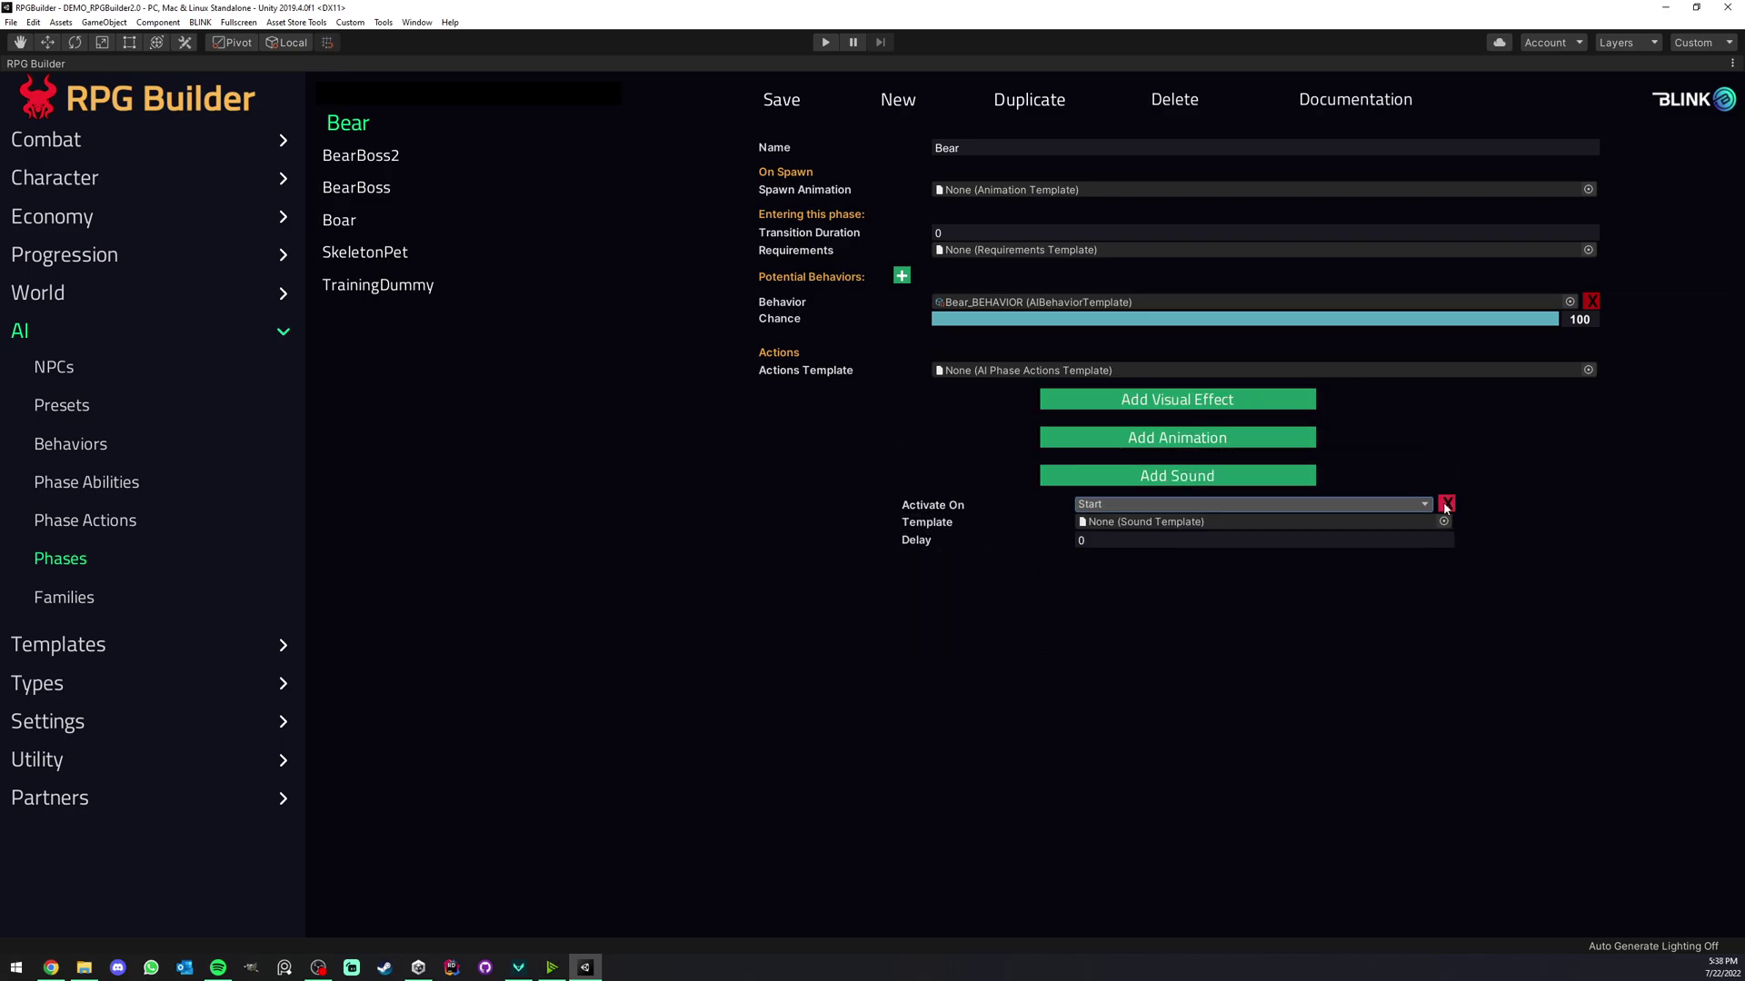
pyautogui.click(1443, 502)
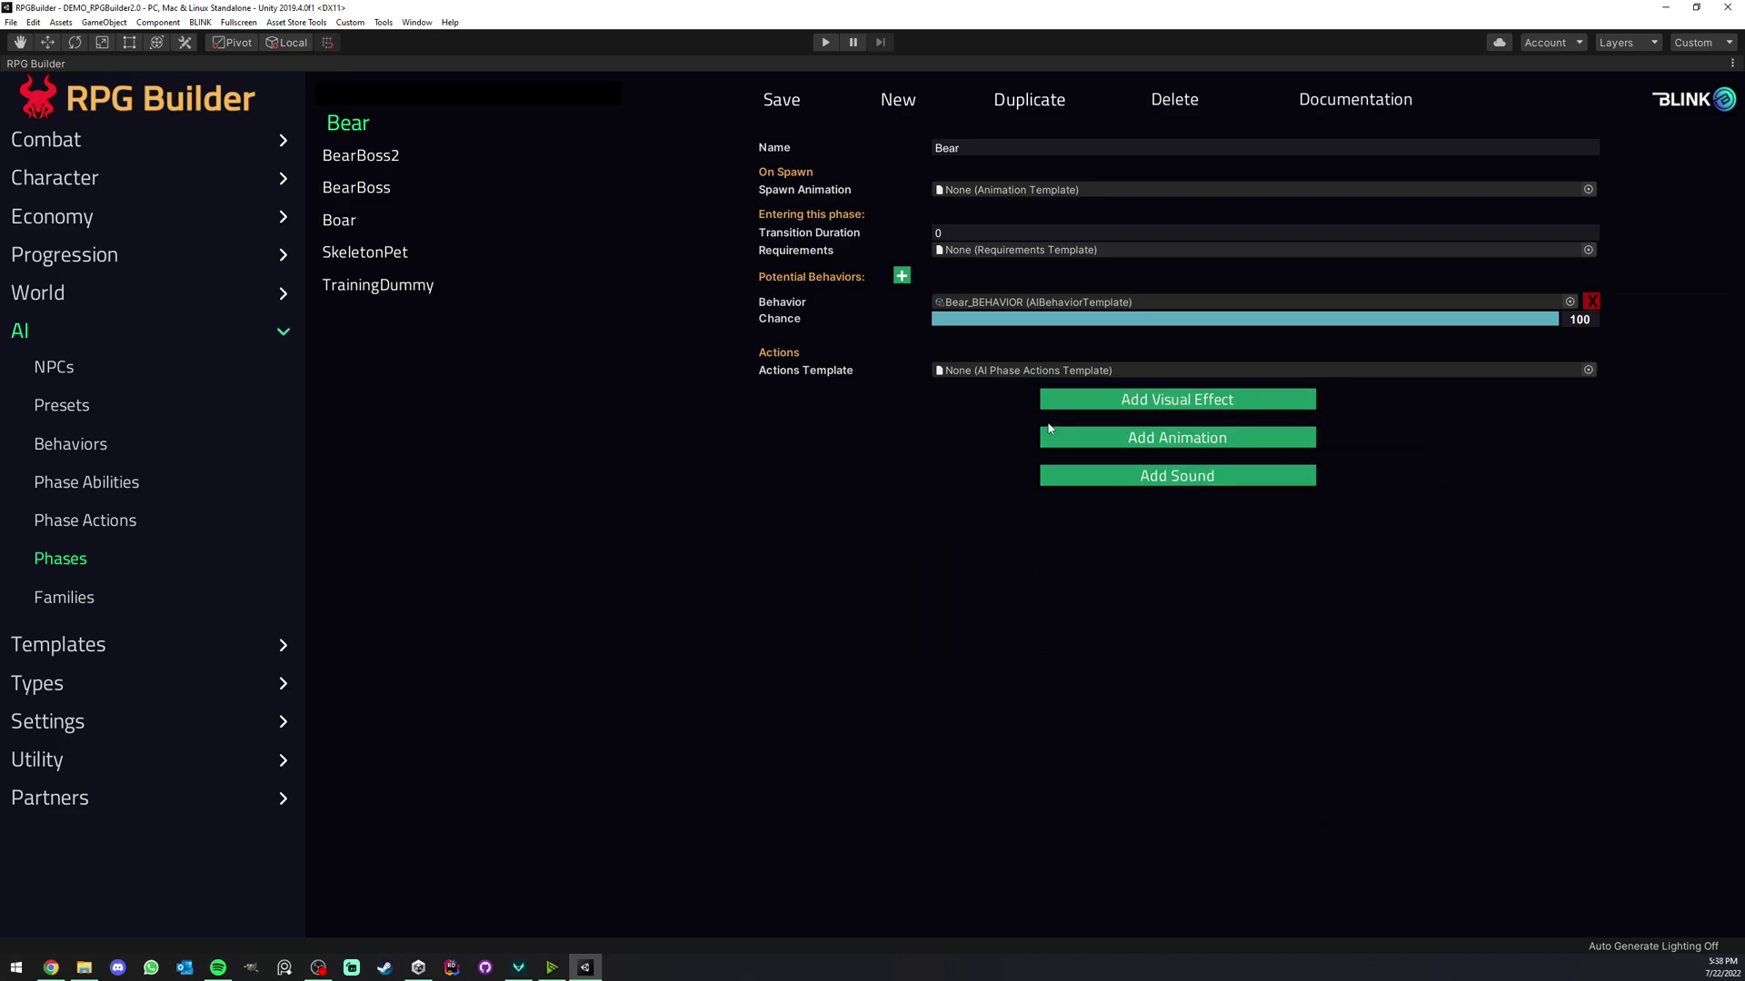
pyautogui.click(375, 158)
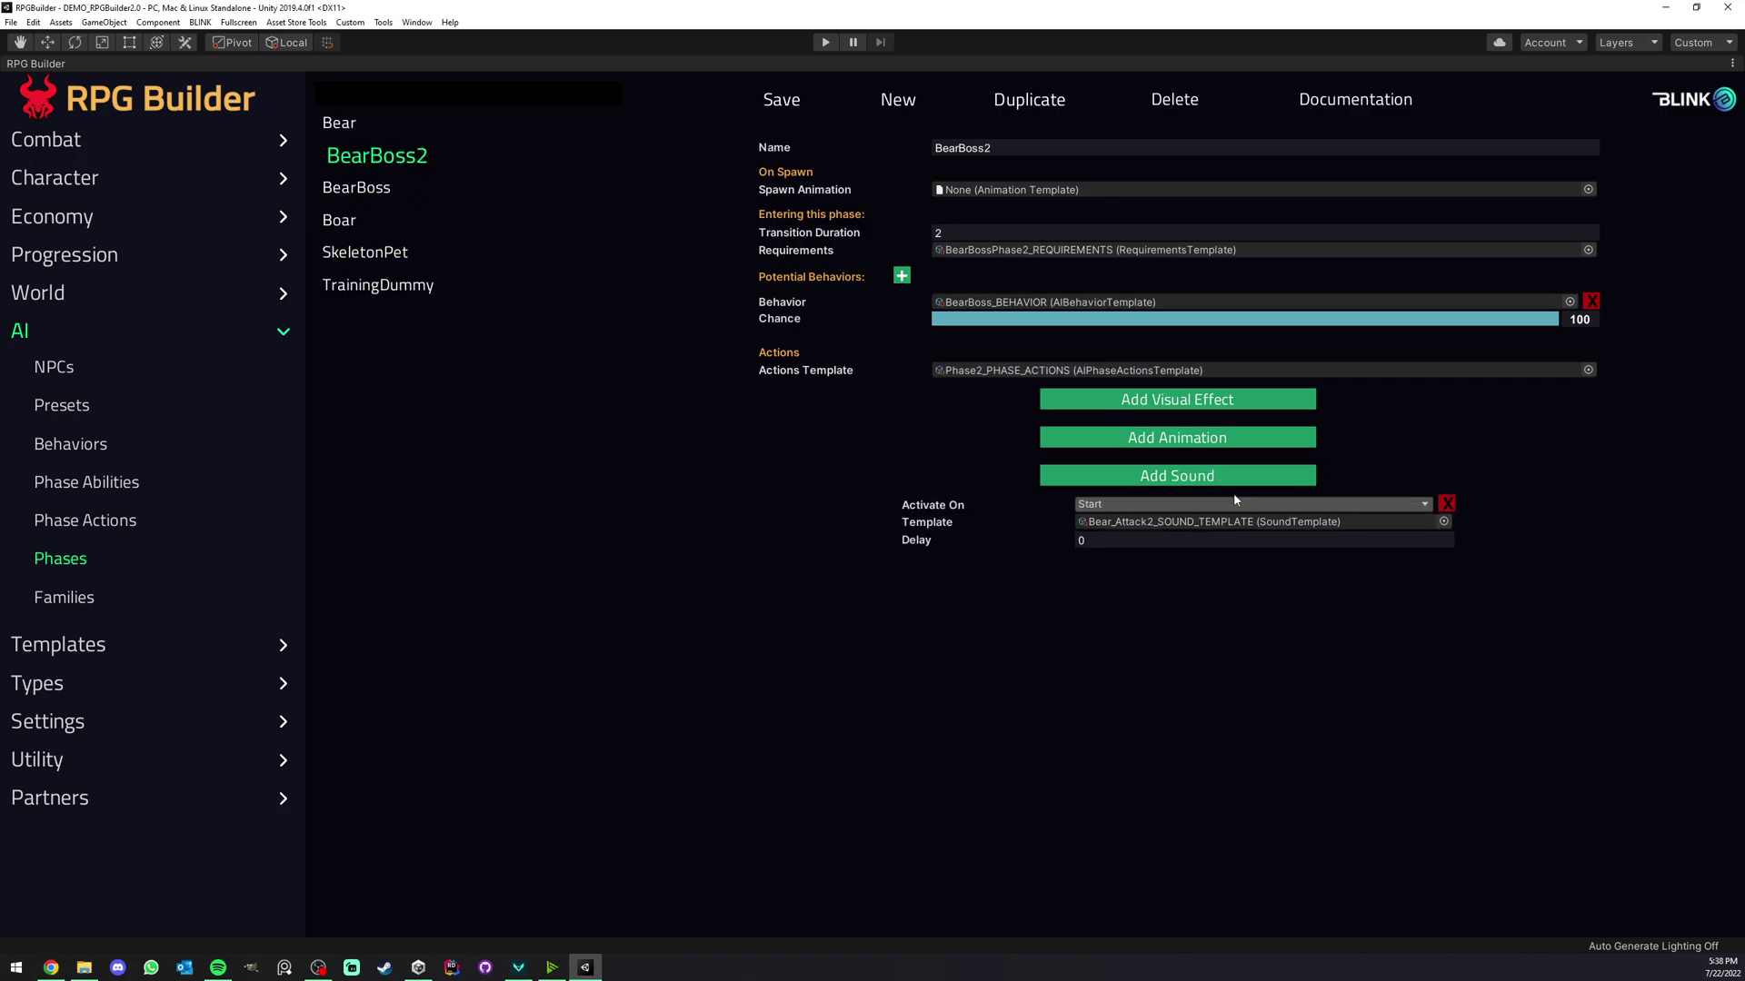
# Review the BearBoss phase, whose Buff_ANIMATION animation activates on Completed
pyautogui.click(369, 191)
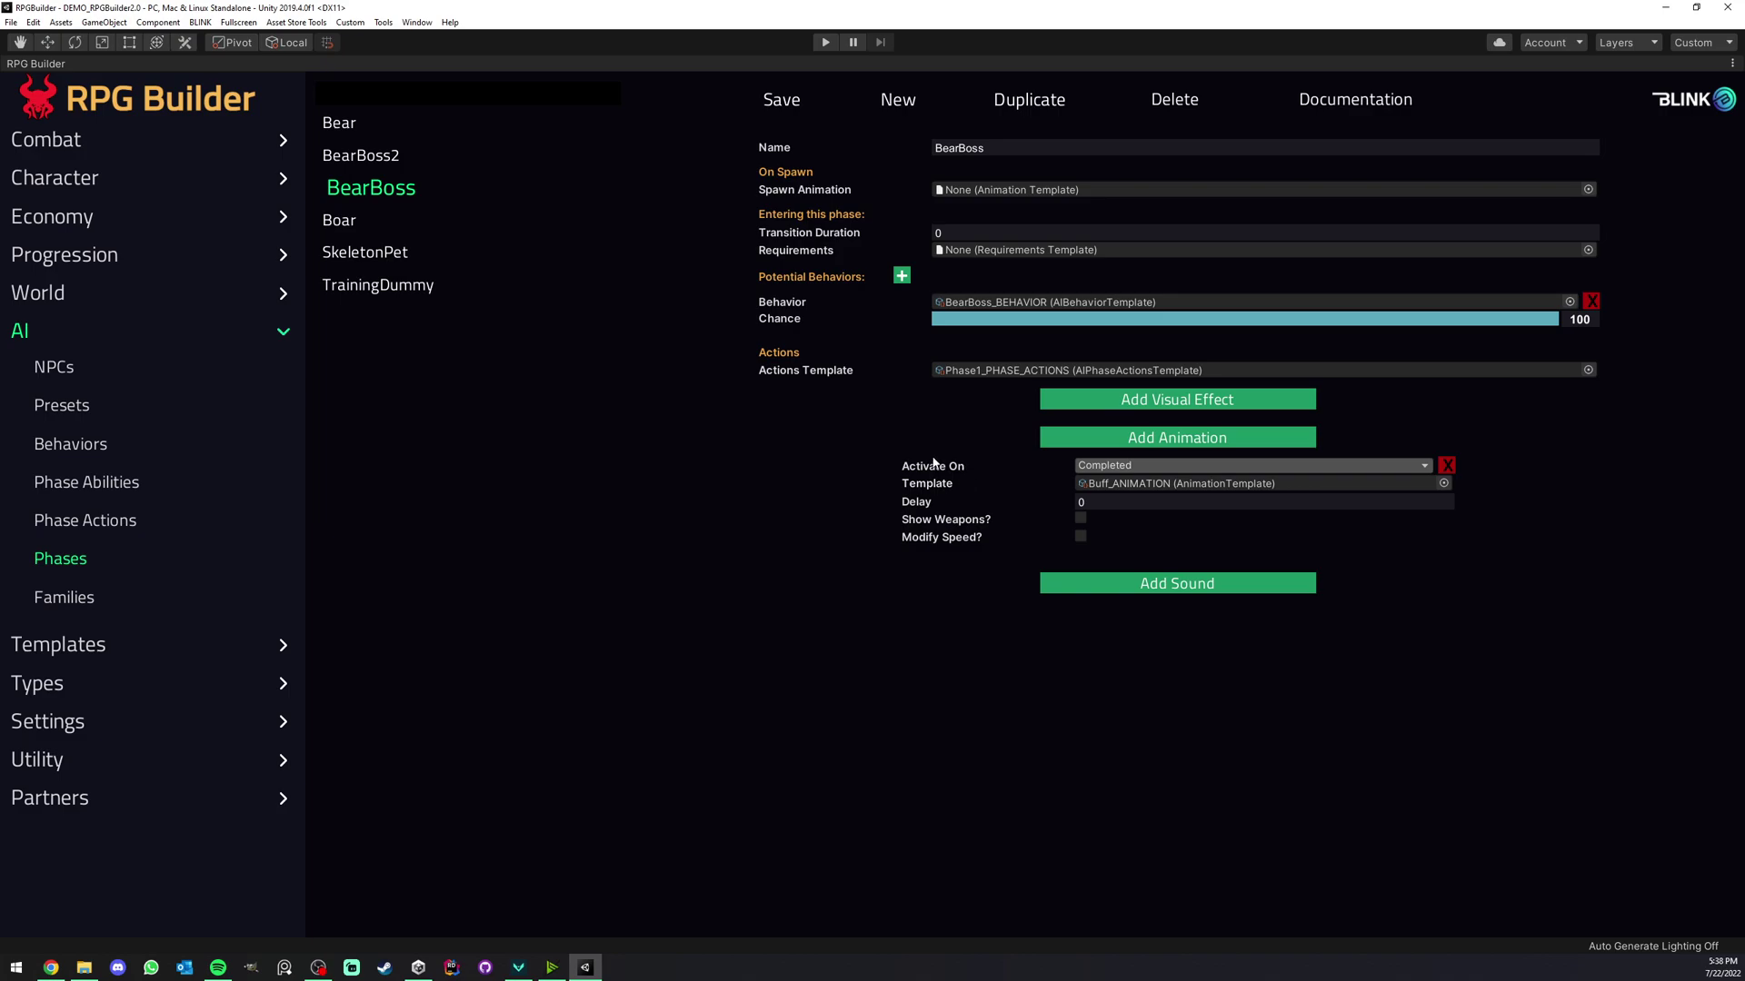
pyautogui.click(1104, 466)
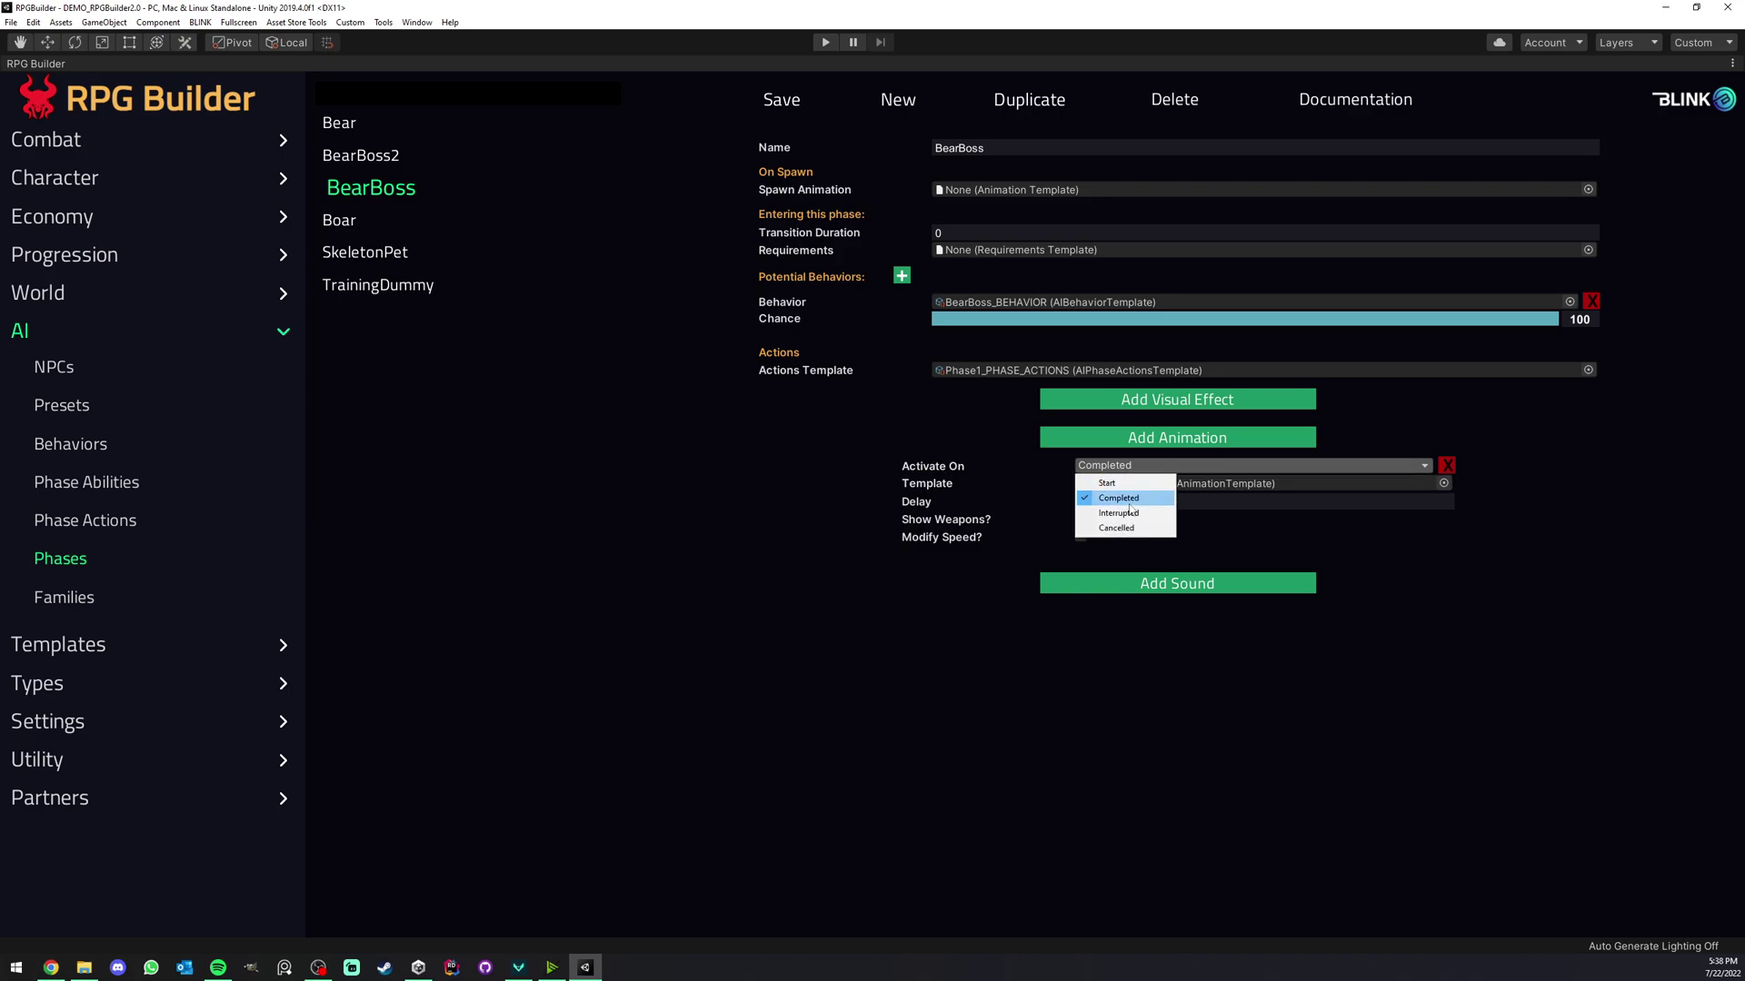
pyautogui.click(1127, 498)
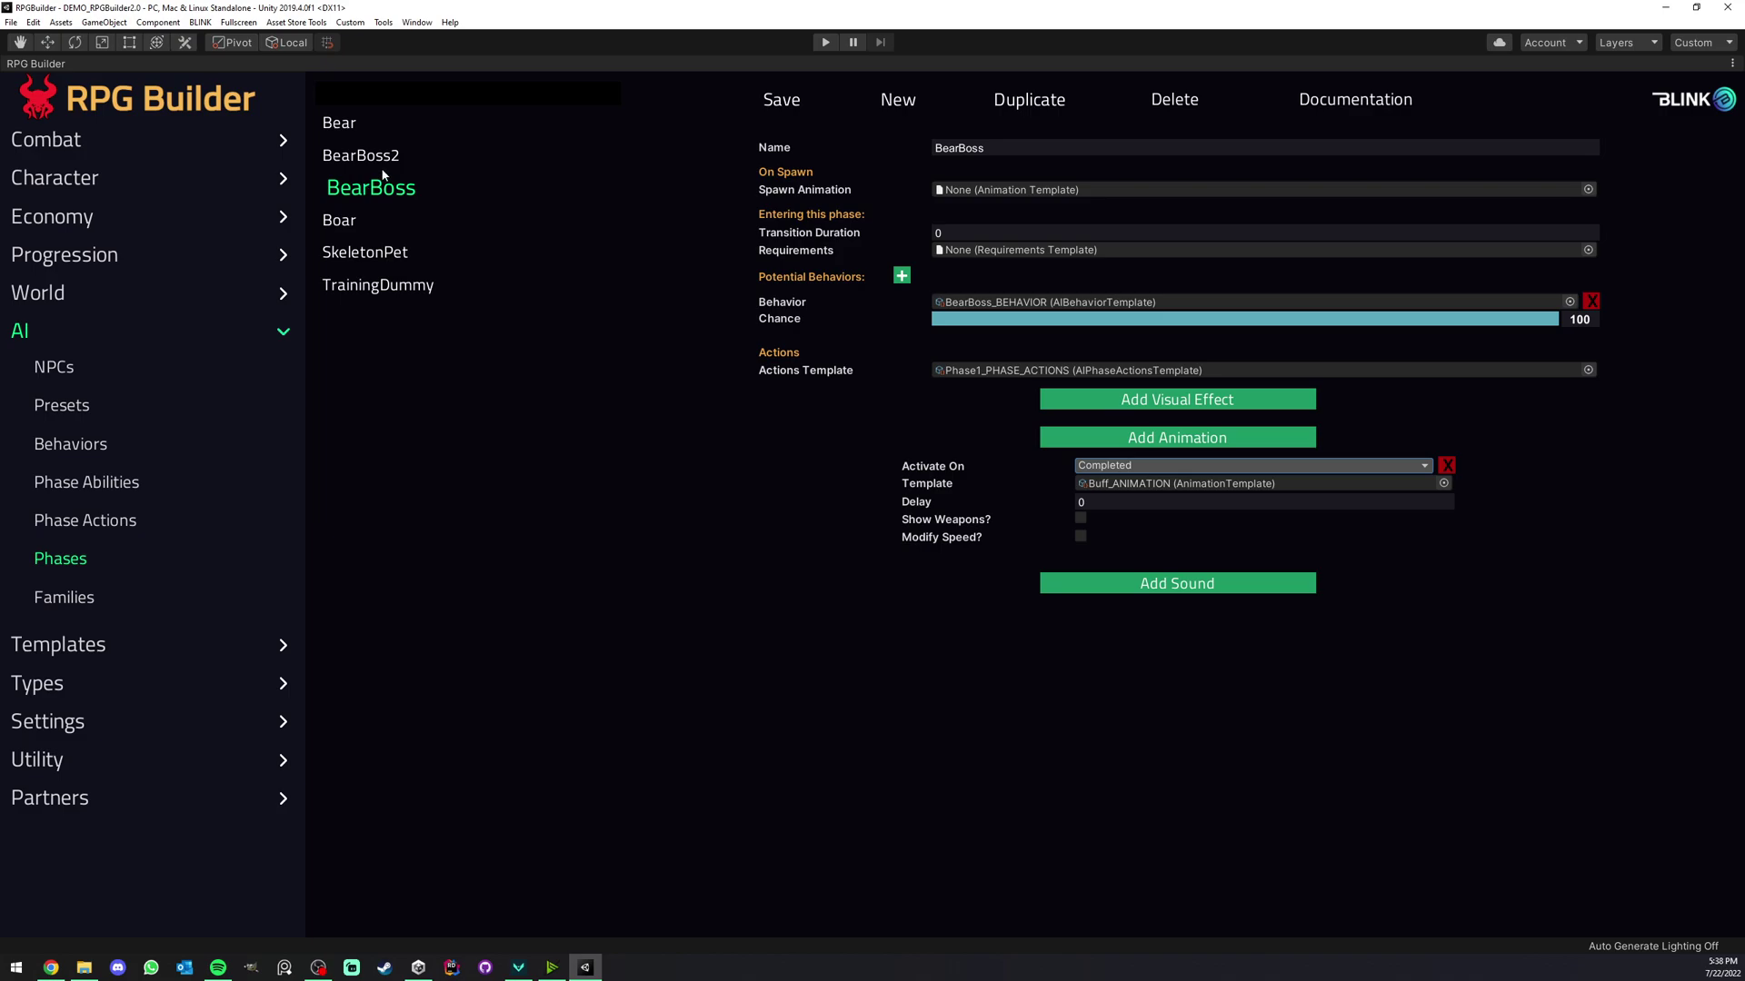